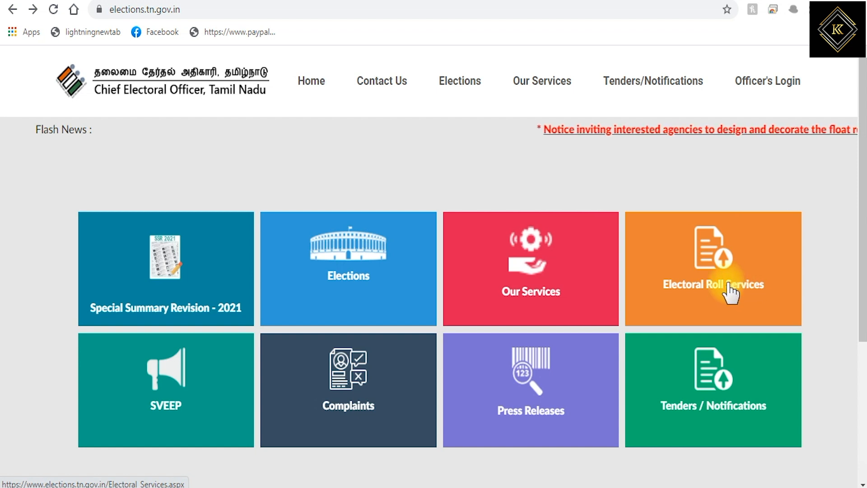
From the Tamil Nadu CEO site's Electoral Roll Services, open the Online Registration Facility on nvsp.in
left_click(727, 282)
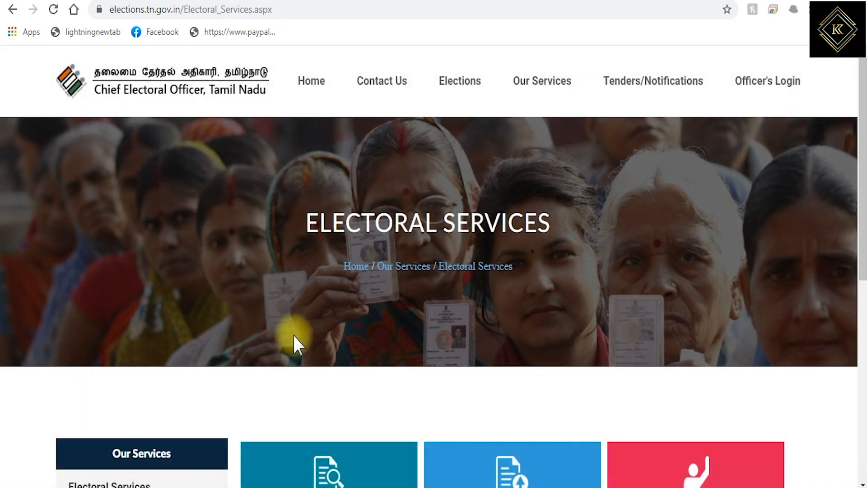
scroll(286, 354, "down", 3)
scroll(146, 388, "down", 3)
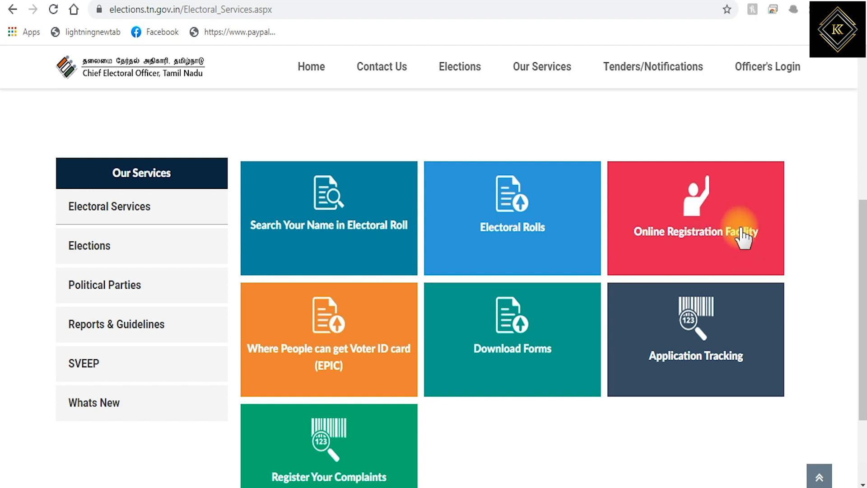
left_click(723, 231)
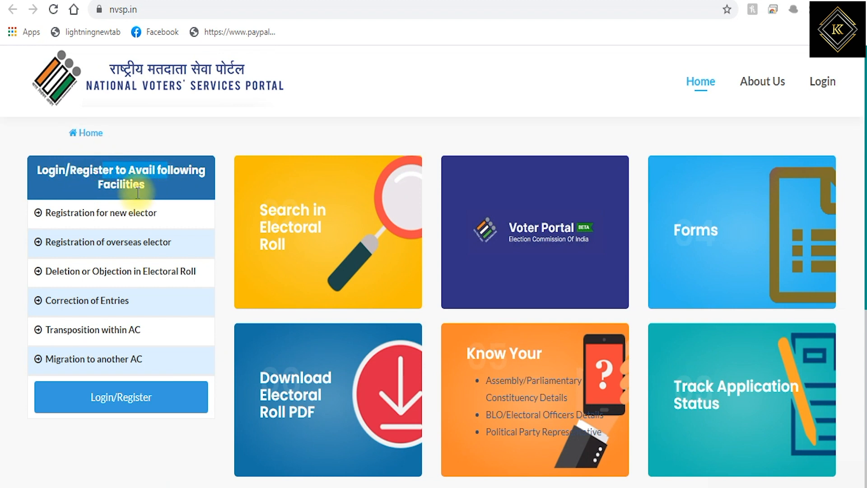
Try logging in with replaced username and password, then go to the new-user registration page
left_click_drag(116, 191, 139, 191)
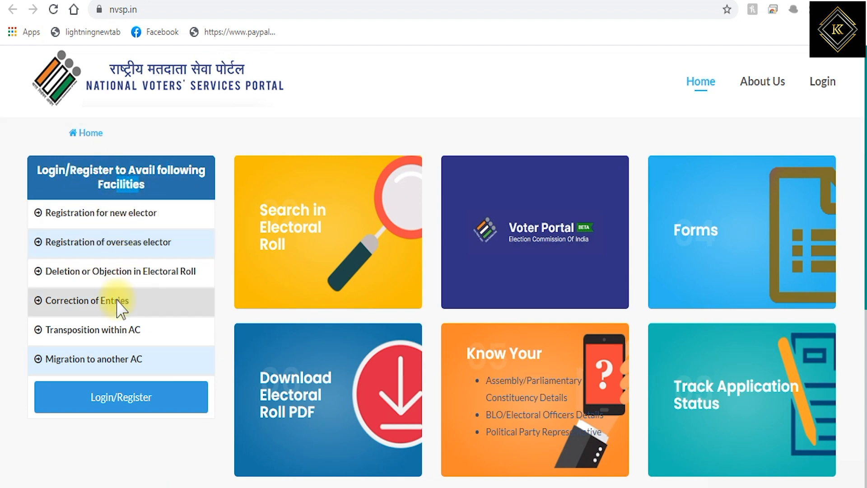
left_click(138, 406)
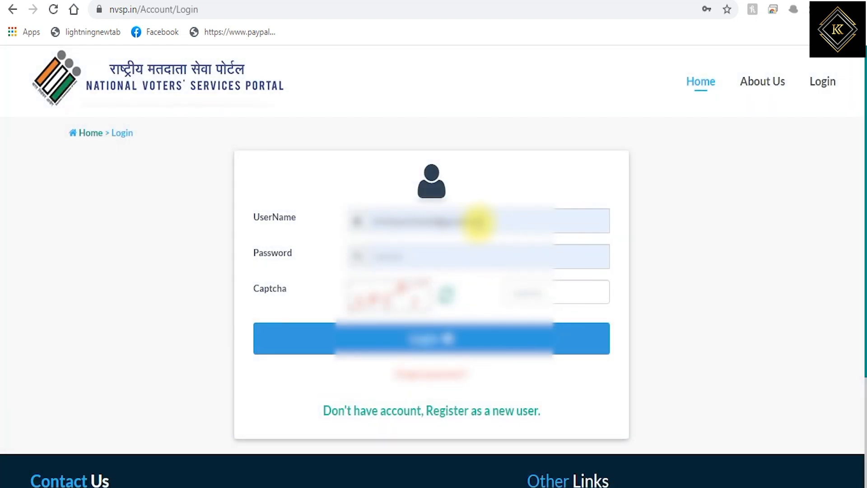
double_click(484, 220)
key("BackSpace")
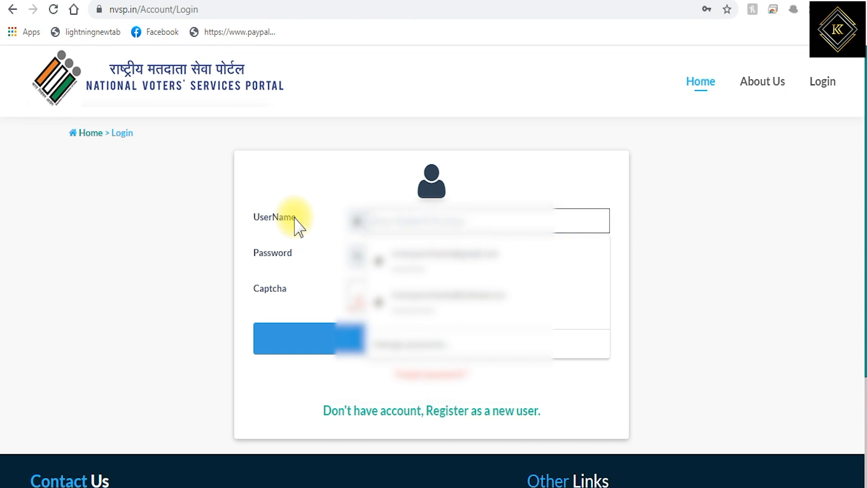
left_click(696, 283)
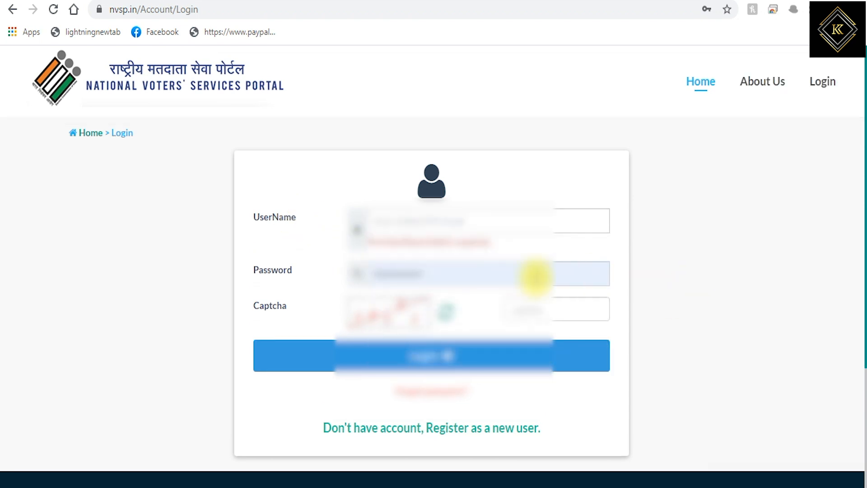
left_click_drag(444, 277, 299, 275)
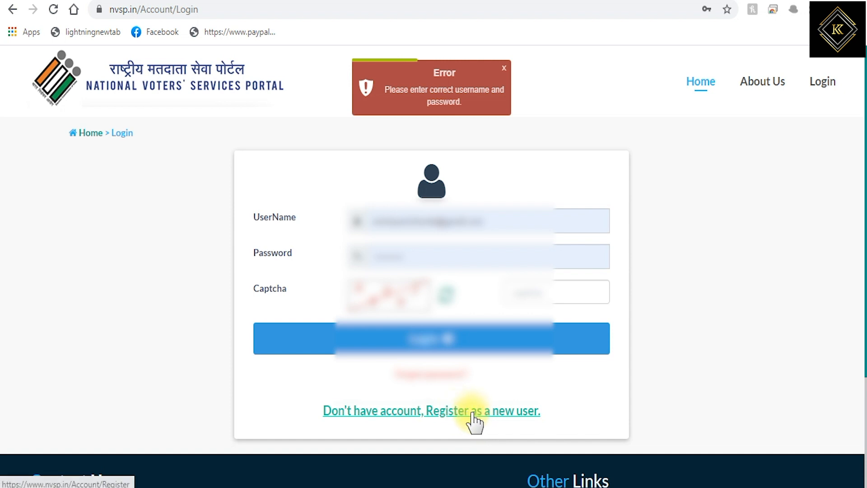
left_click(471, 412)
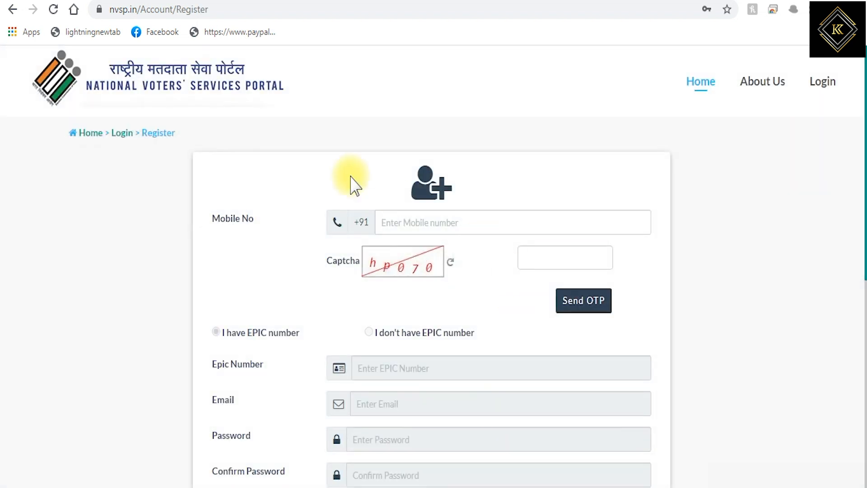
Enter the mobile number and captcha, send an OTP, and verify with the received code
left_click(419, 222)
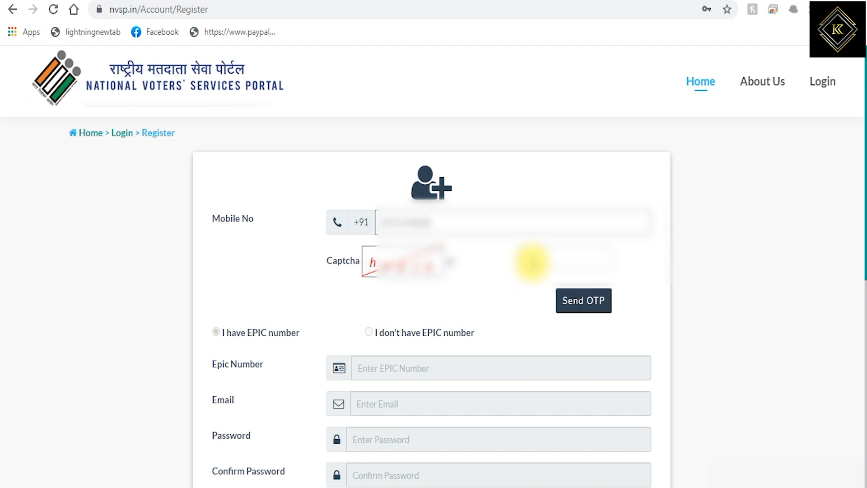
left_click(531, 260)
type("h")
left_click(573, 310)
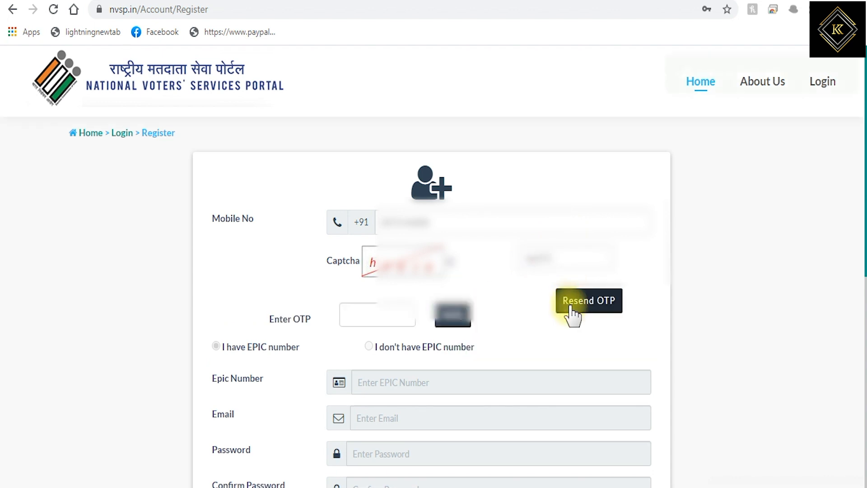
left_click(382, 315)
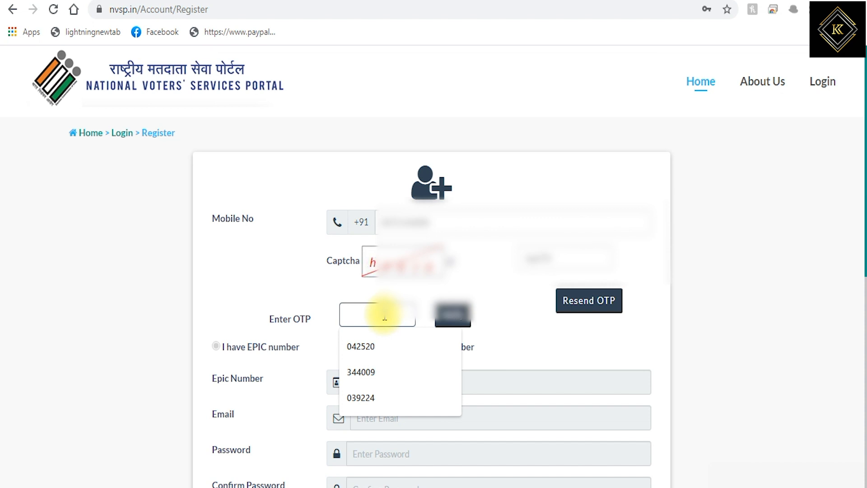
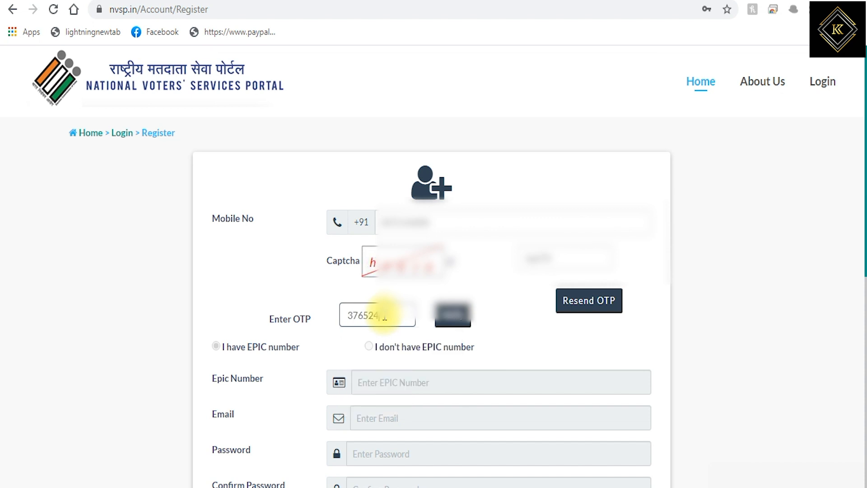
left_click(452, 316)
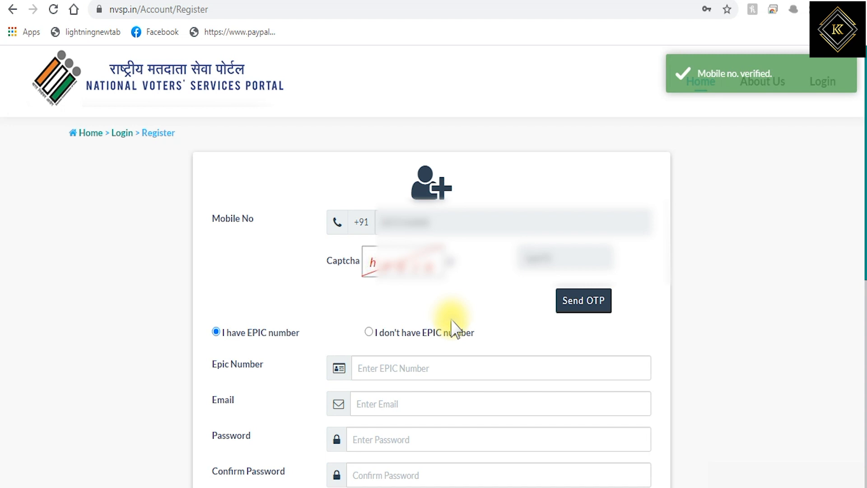
Choose 'I don't have EPIC number' and enter the first and last name
left_click(368, 332)
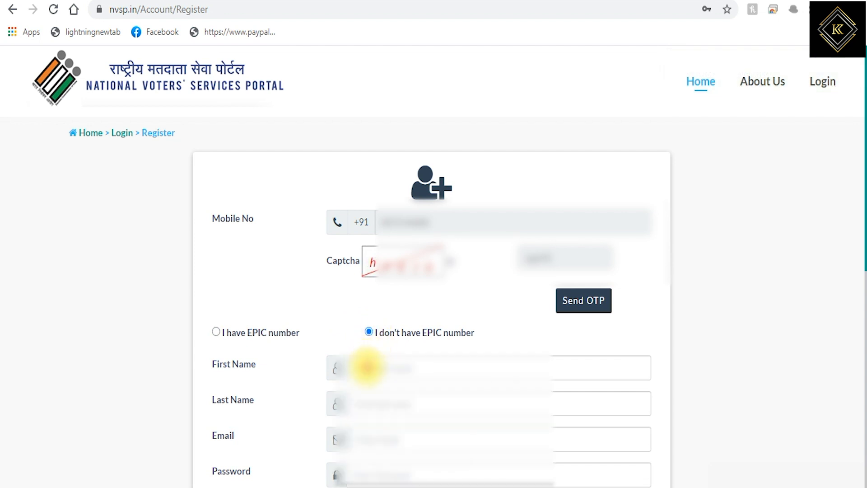
left_click(367, 367)
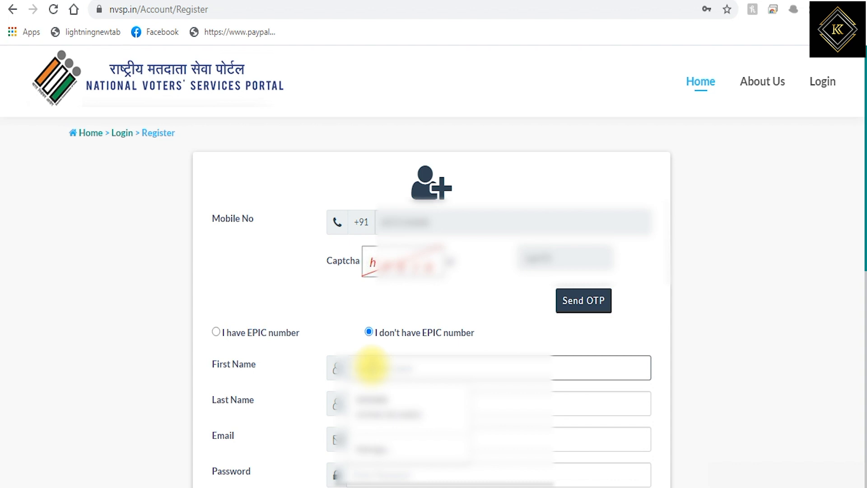
type("K")
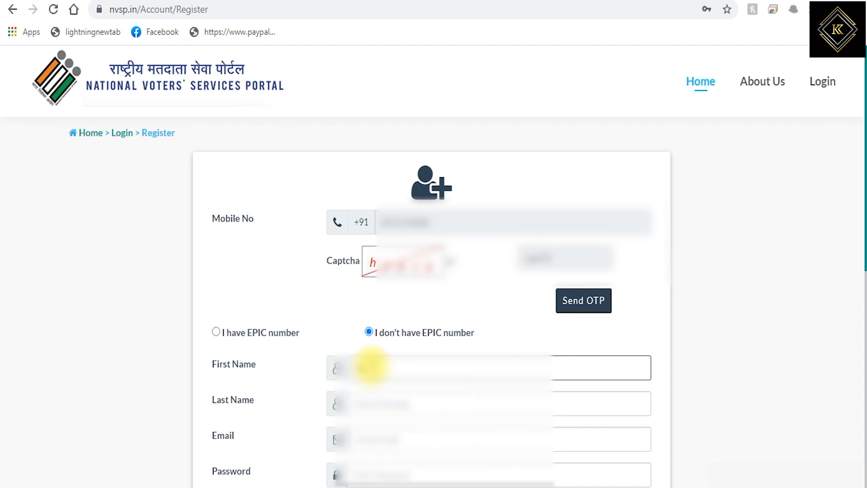
key("Tab")
type("K")
key("Tab")
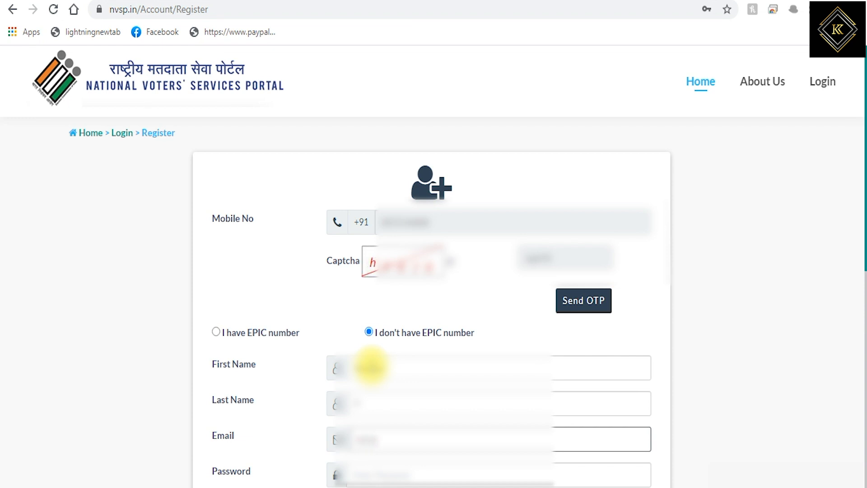
scroll(370, 367, "down", 3)
Enter and confirm the account password, then submit the registration
left_click(376, 318)
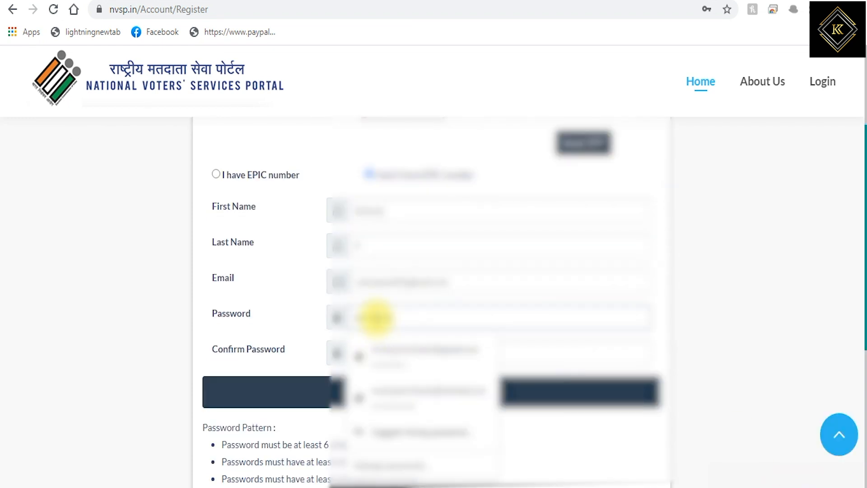
key("Tab")
type("••••")
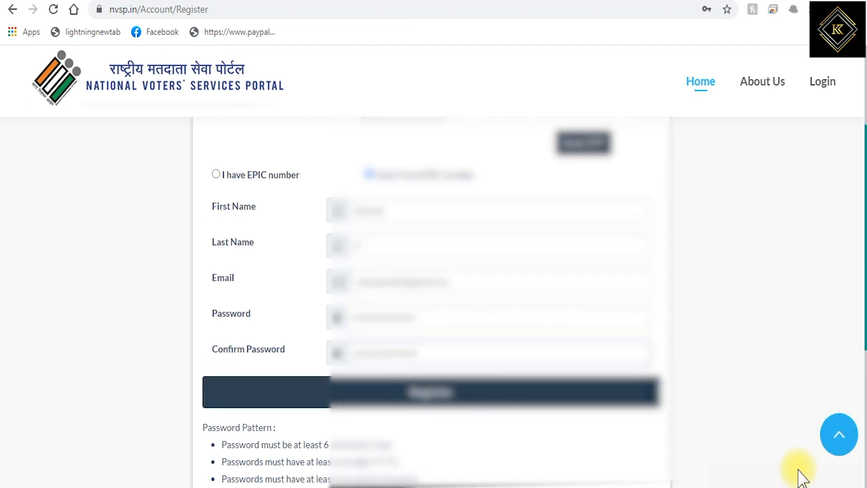
left_click_drag(253, 445, 376, 445)
left_click_drag(348, 477, 388, 479)
scroll(389, 476, "down", 2)
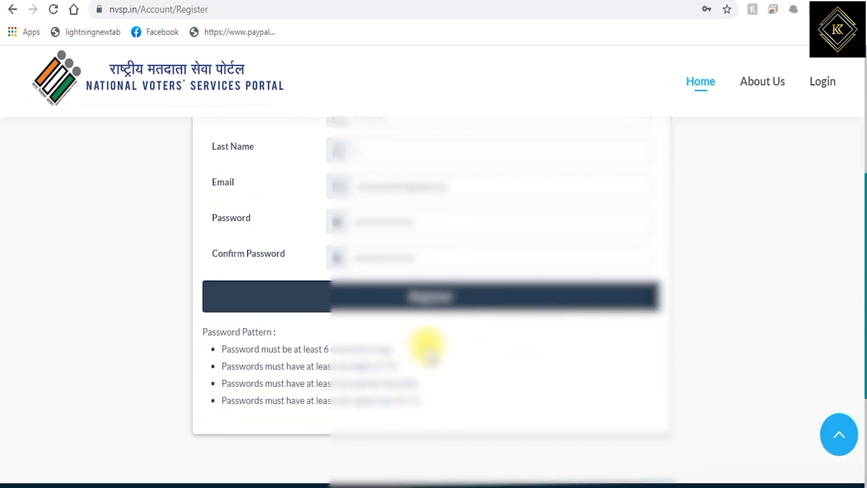
left_click(437, 297)
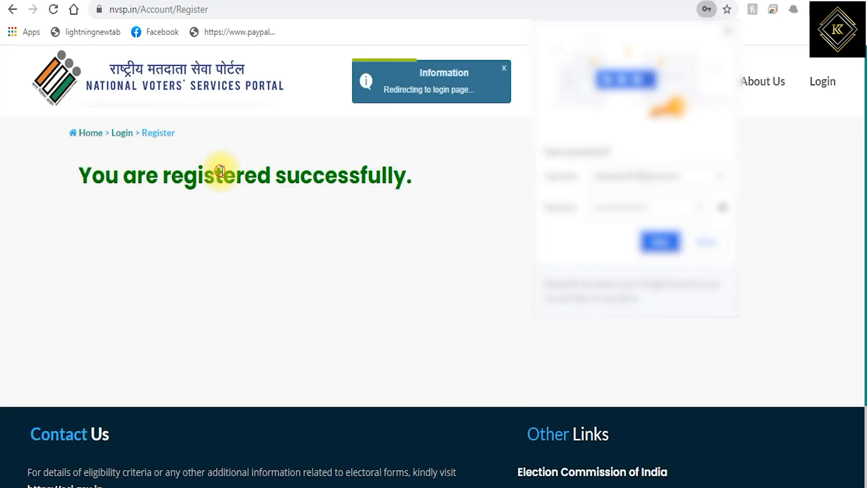
Save the new login in the browser, enter the captcha and log in to the portal
left_click_drag(220, 171, 379, 184)
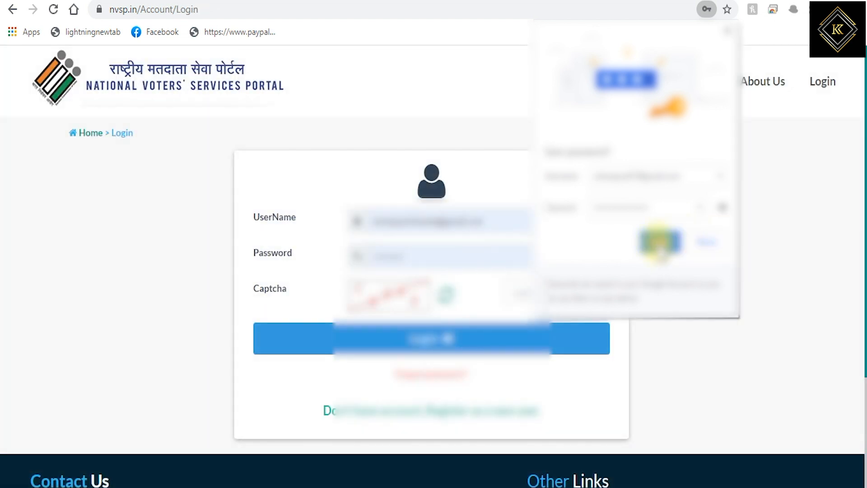
left_click(659, 244)
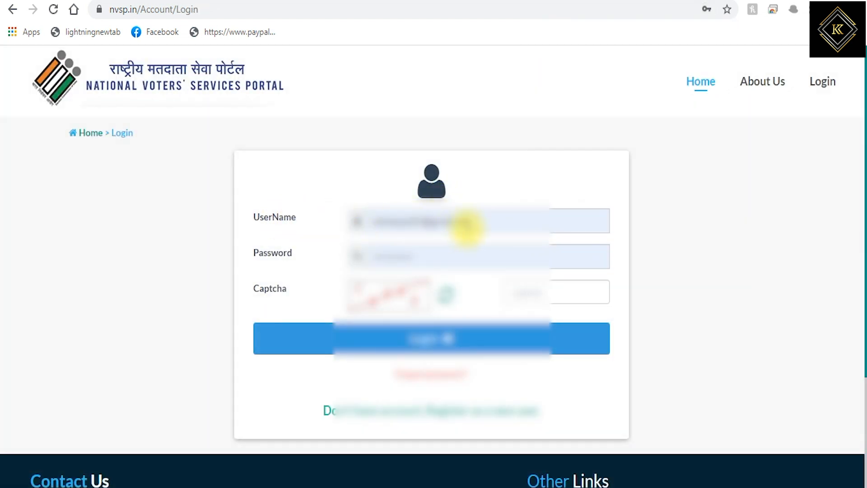
left_click(524, 294)
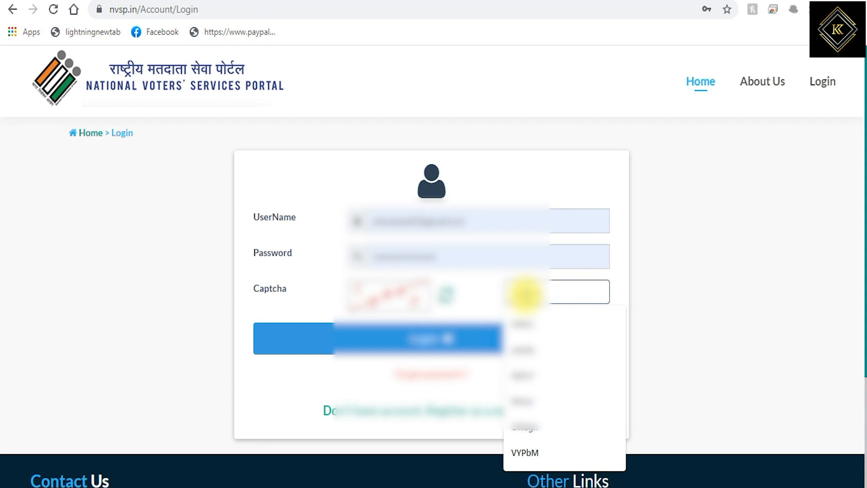
type("T")
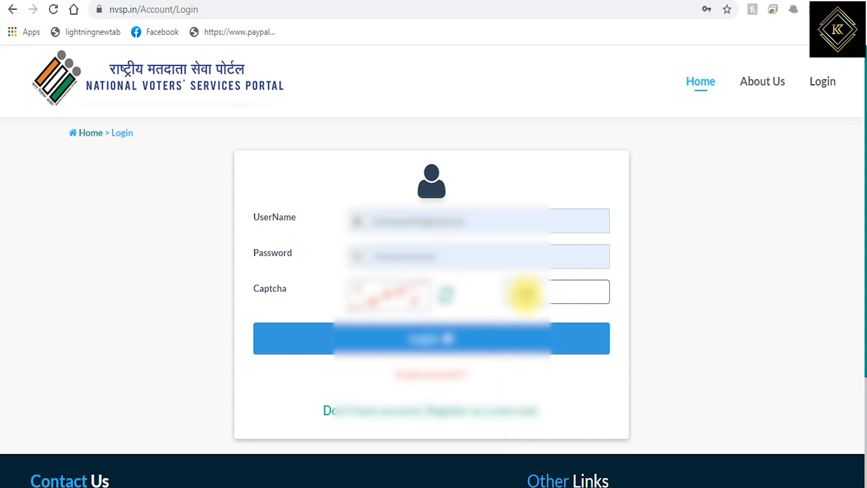
left_click(440, 339)
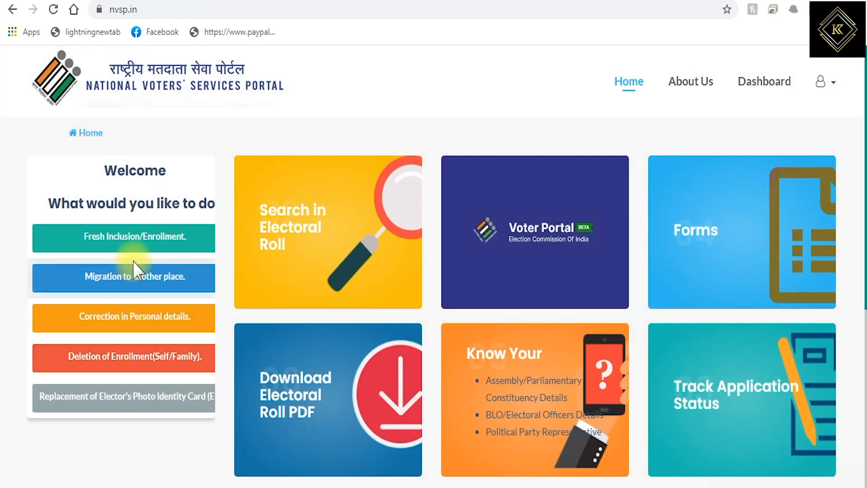
Start a Fresh Inclusion/Enrollment as an India resident with Tamil Nadu as the state
left_click(158, 243)
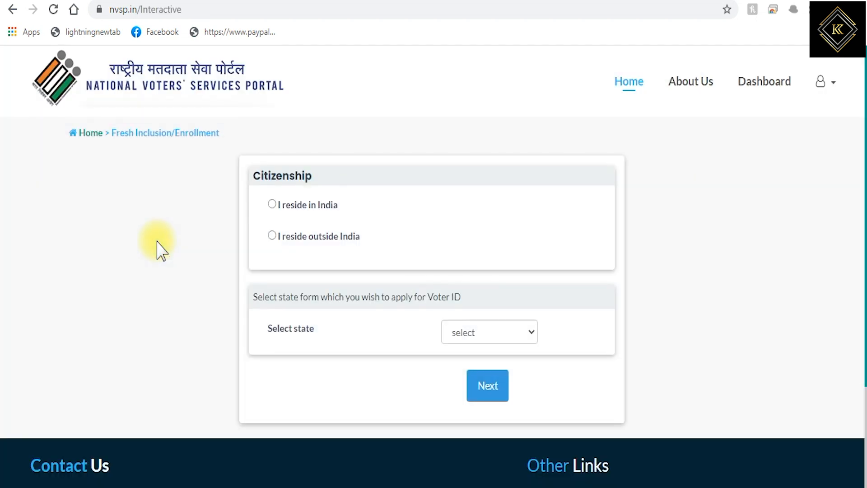
left_click(271, 206)
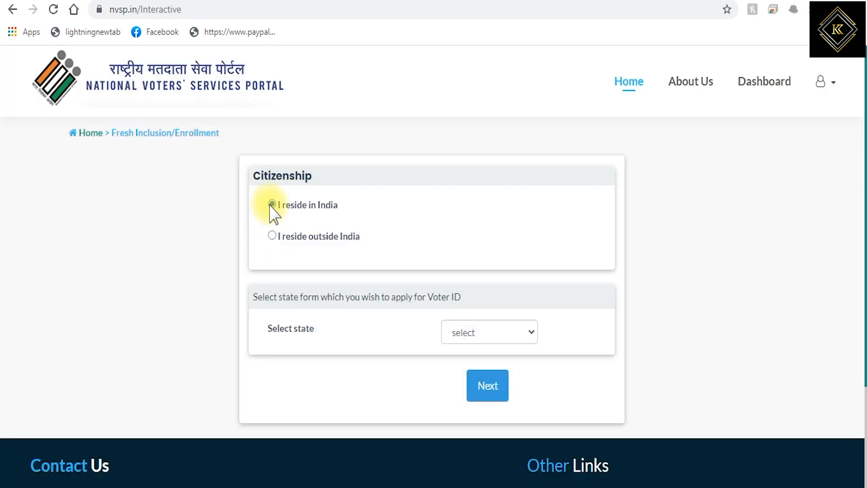
left_click(456, 339)
scroll(488, 289, "down", 5)
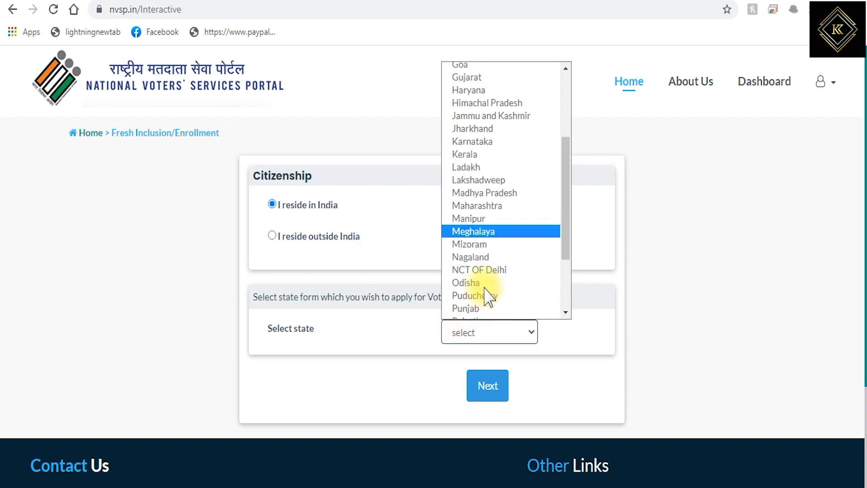
left_click(483, 247)
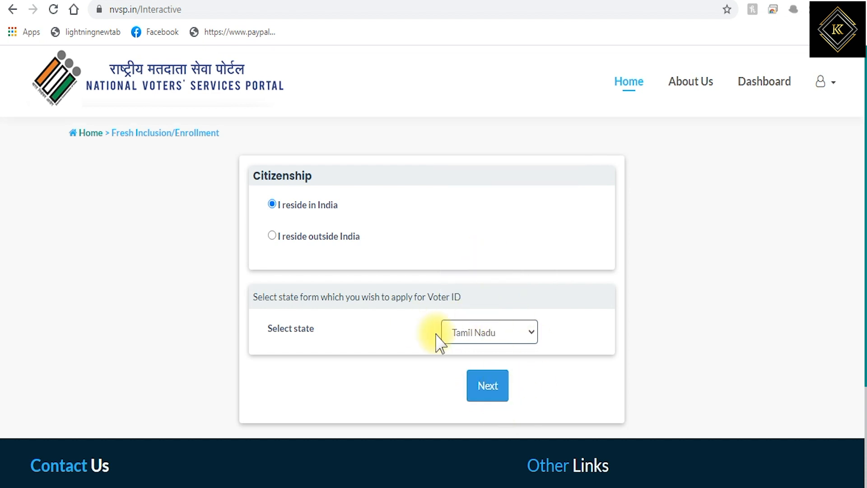
left_click(487, 386)
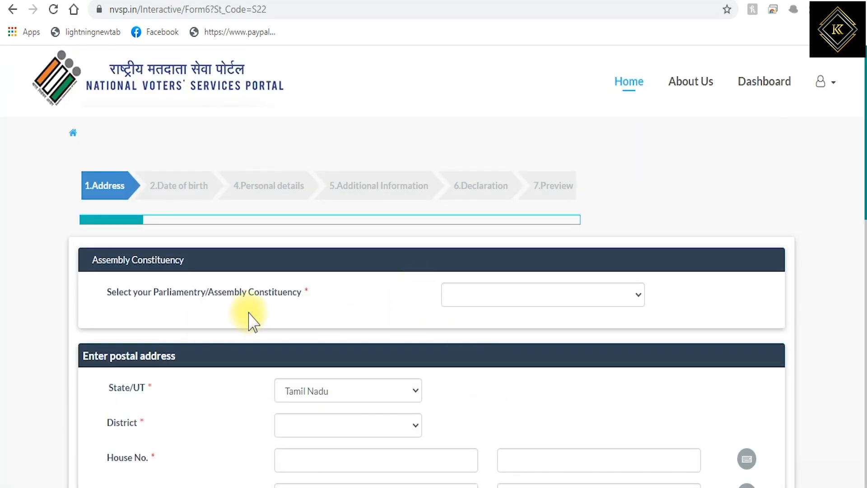
left_click(505, 298)
Choose Mettur as the assembly constituency and Salem as the district
scroll(519, 275, "down", 20)
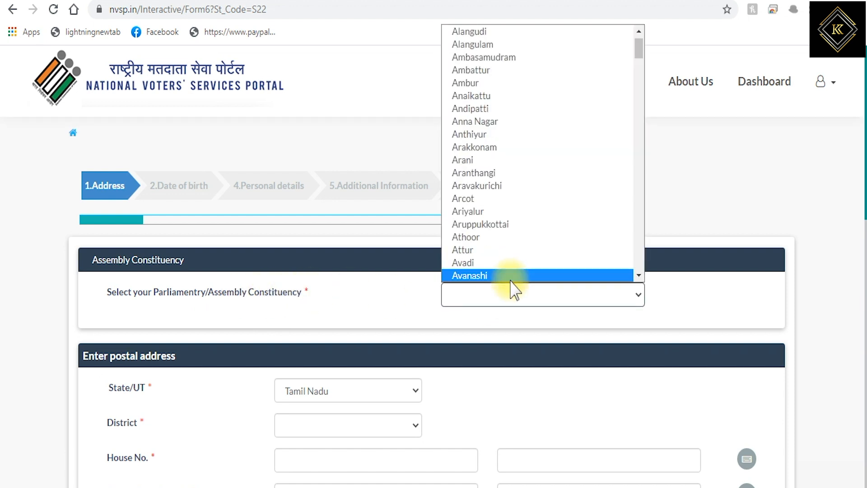
scroll(539, 253, "down", 7)
scroll(541, 226, "up", 7)
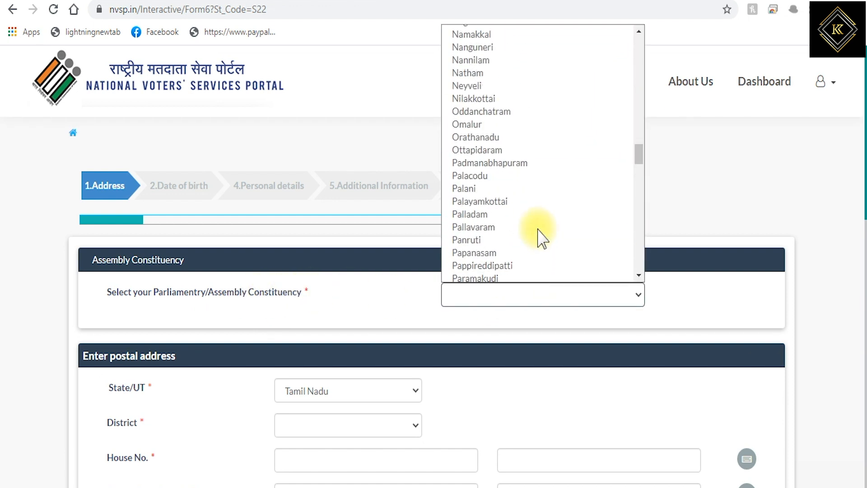
scroll(537, 195, "up", 3)
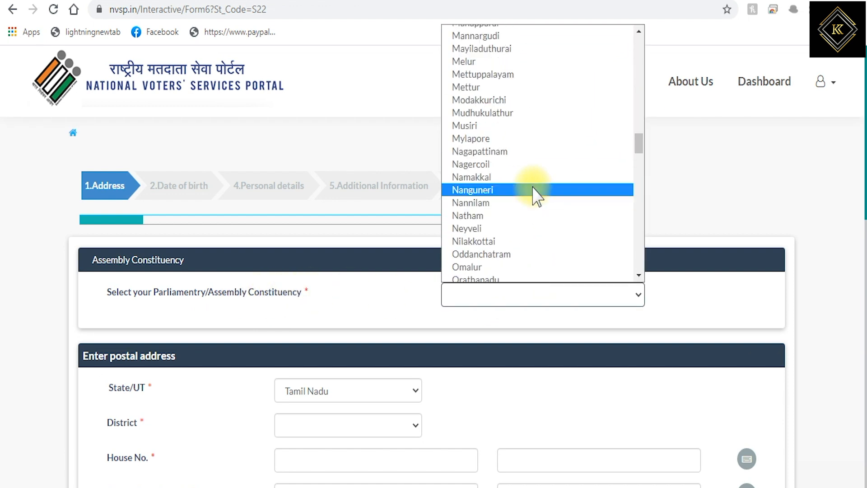
left_click(502, 87)
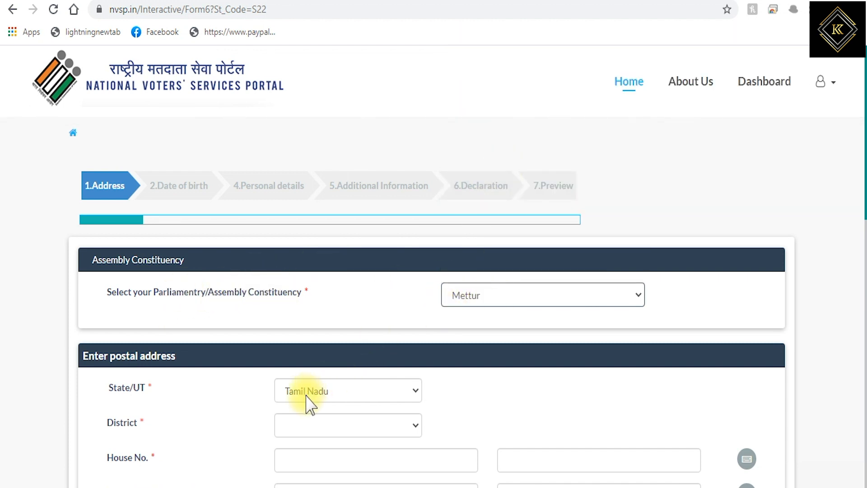
left_click(321, 427)
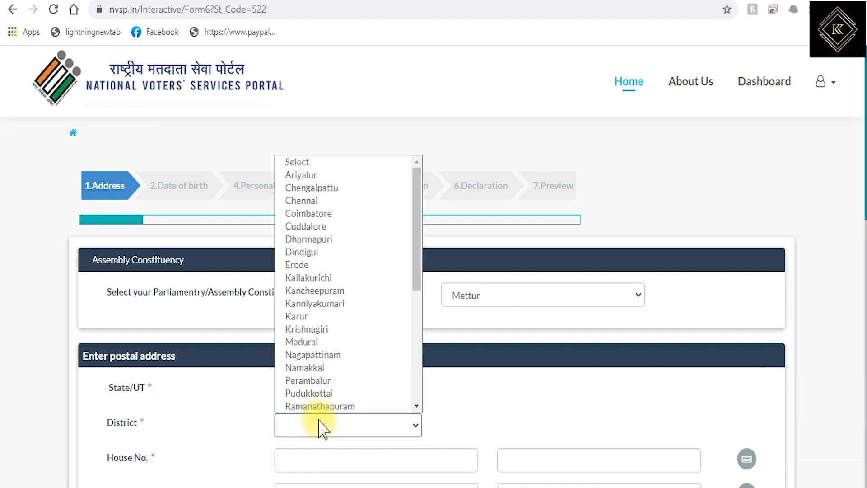
scroll(319, 415, "down", 1)
left_click(304, 405)
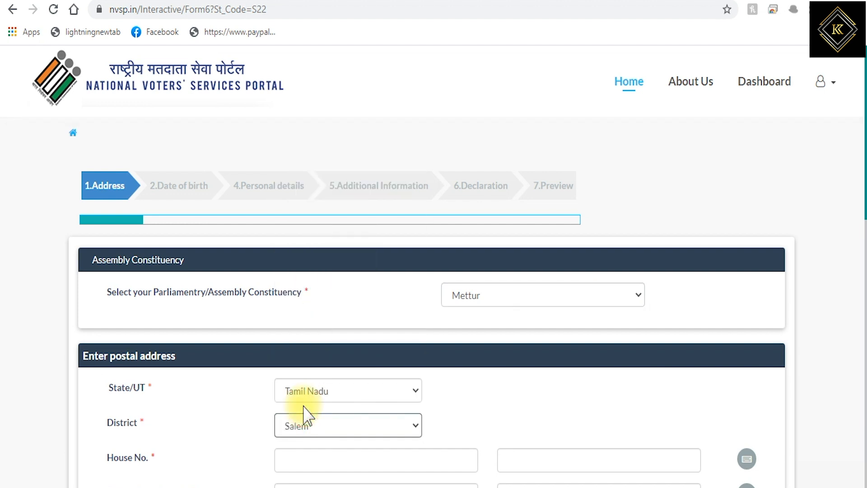
scroll(853, 245, "down", 4)
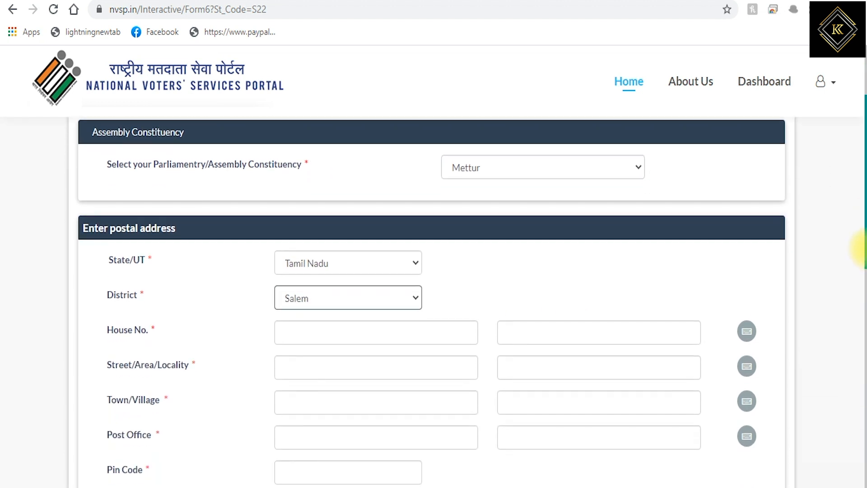
left_click_drag(865, 274, 866, 279)
Enter the house number and street, and type 'salem east' as the town/village
left_click(298, 251)
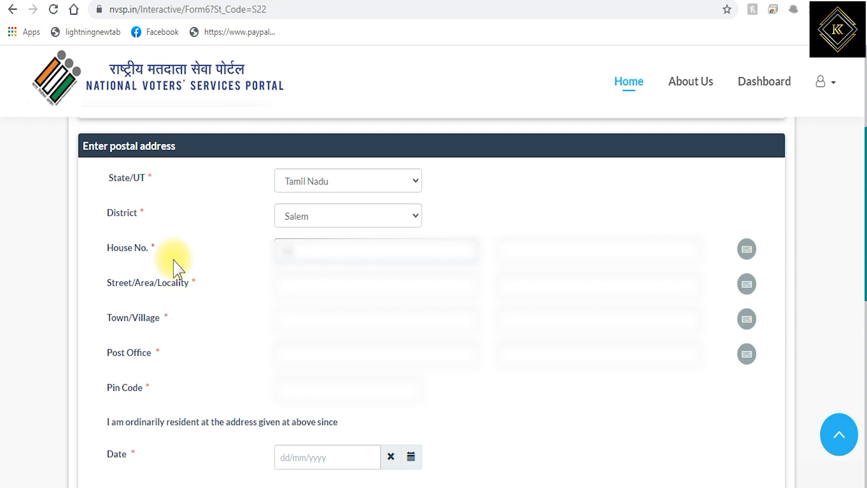
key("Tab")
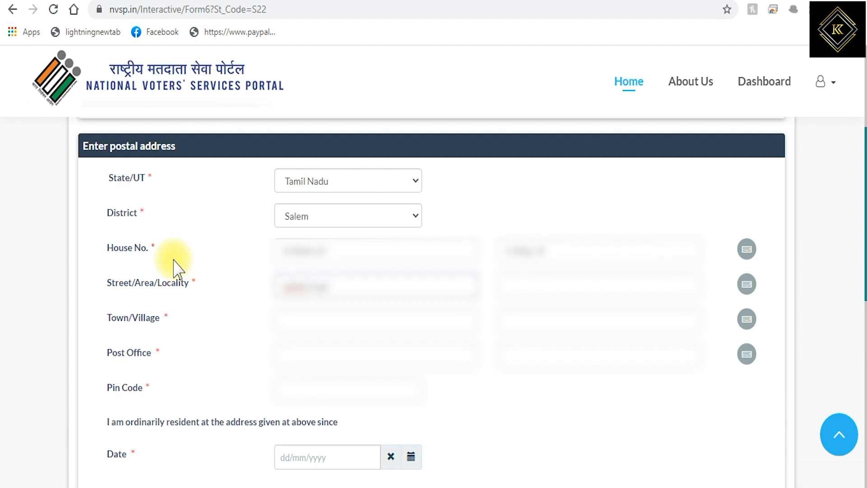
key("Tab")
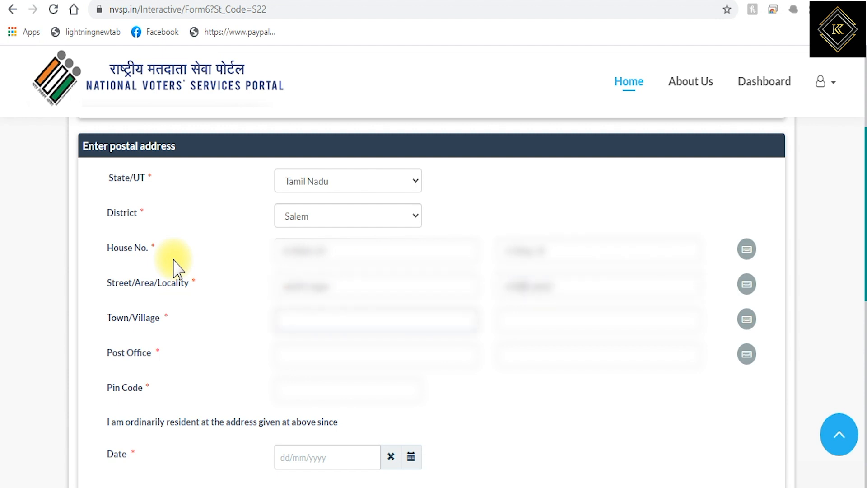
type("salem east")
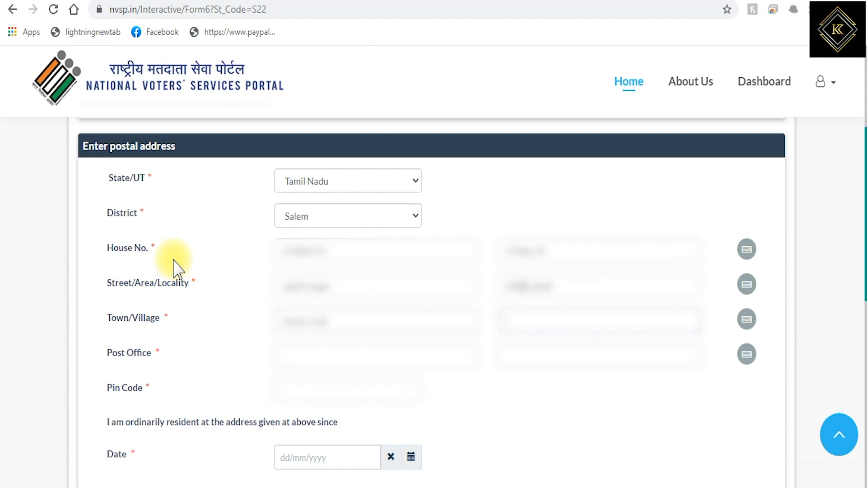
Type the Tamil version of the town/village name on the Tamil on-screen keyboard
left_click(752, 325)
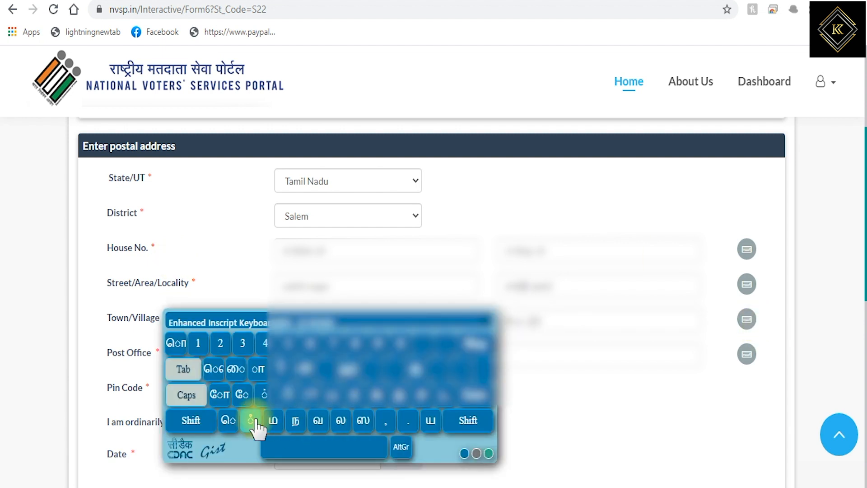
left_click(191, 424)
left_click(265, 400)
left_click(190, 421)
left_click(317, 421)
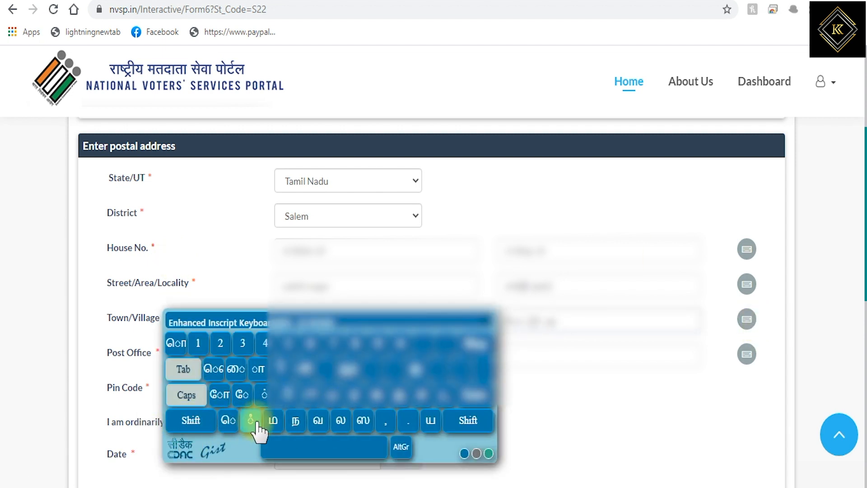
left_click(236, 374)
left_click(194, 424)
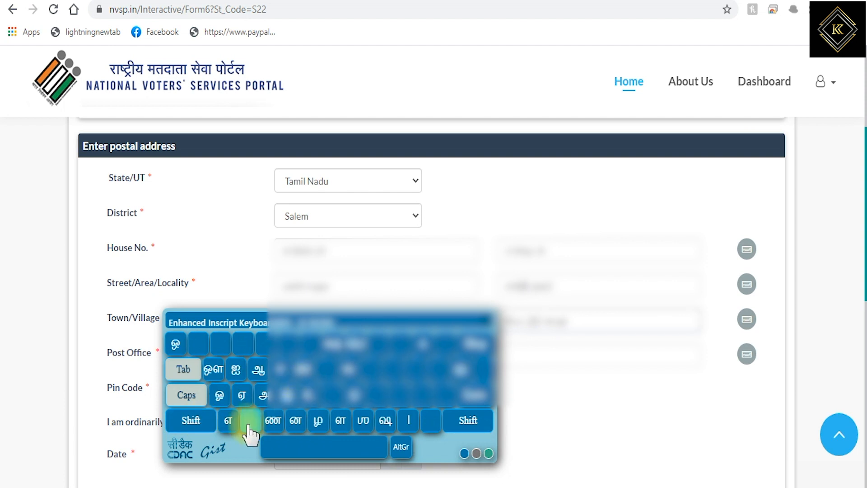
left_click(265, 400)
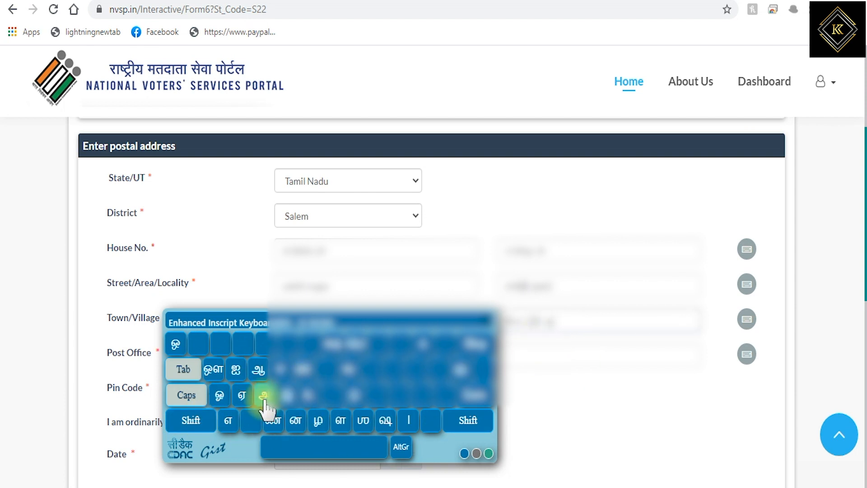
left_click(302, 426)
left_click(188, 416)
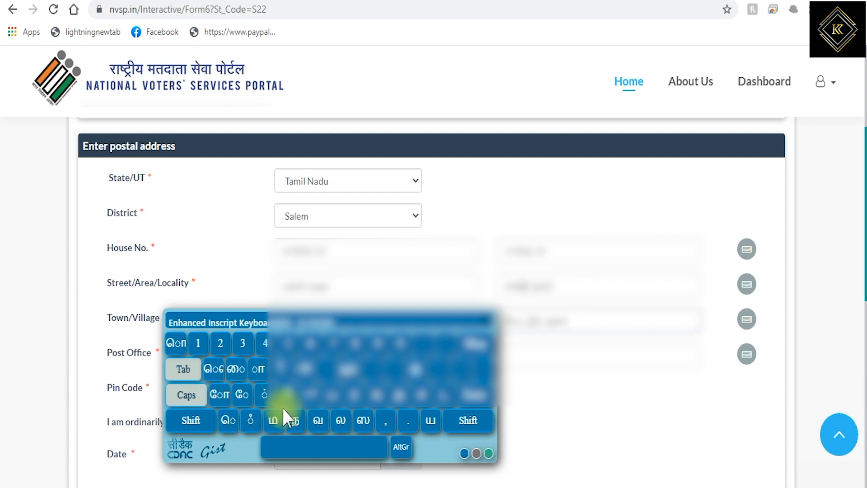
left_click(185, 420)
left_click(286, 417)
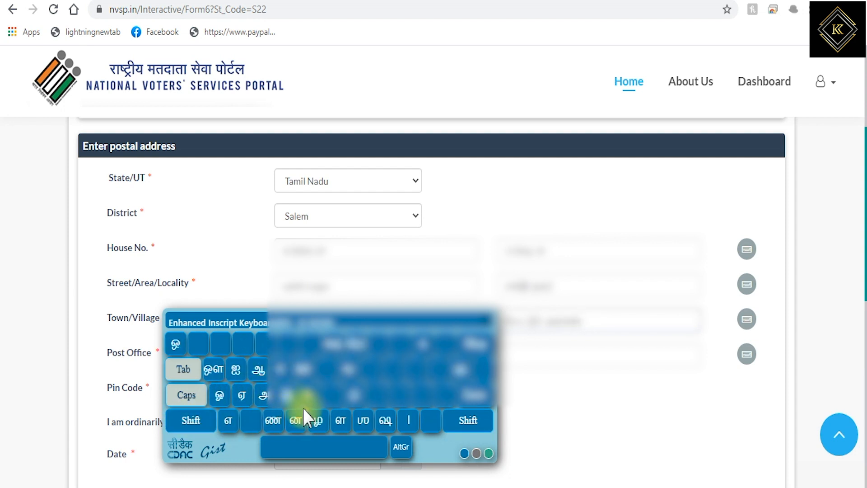
Add the Tamil post office name, close the keyboard and return to the Post Office field
left_click(275, 420)
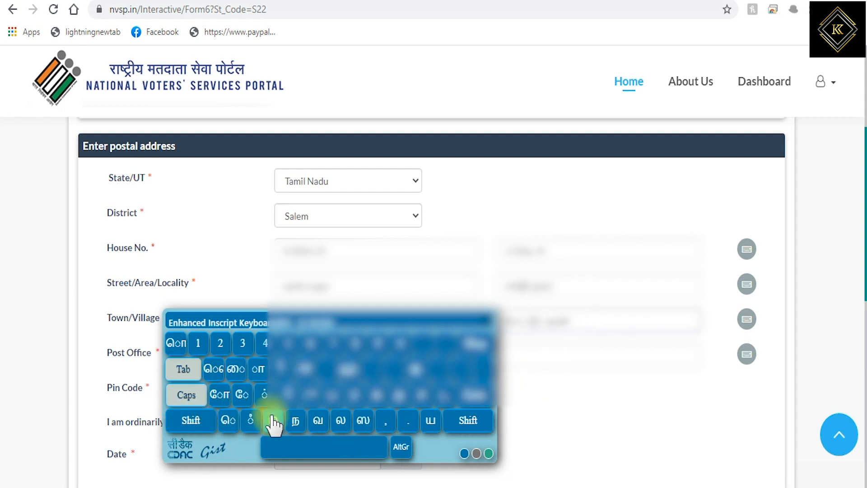
left_click(485, 322)
left_click(314, 356)
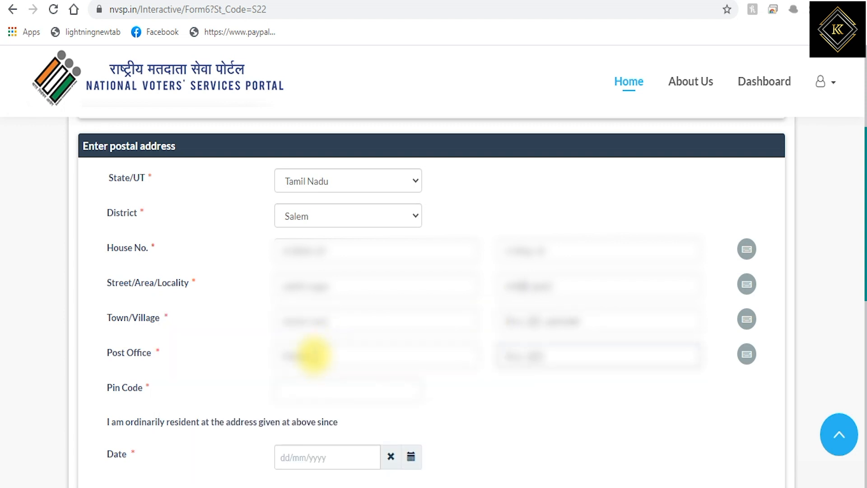
Fill the Pin Code from the saved suggestion and set the residence-since date to 06/04/1996
left_click(341, 392)
left_click(298, 420)
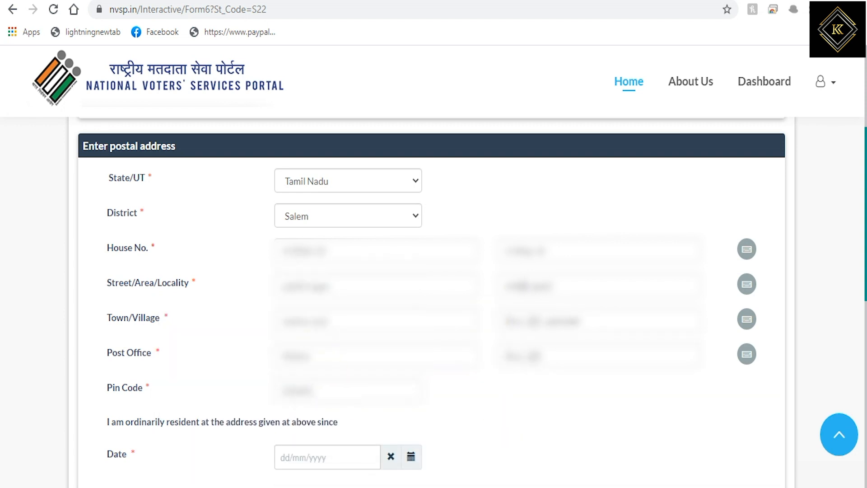
left_click(296, 458)
left_click(223, 454)
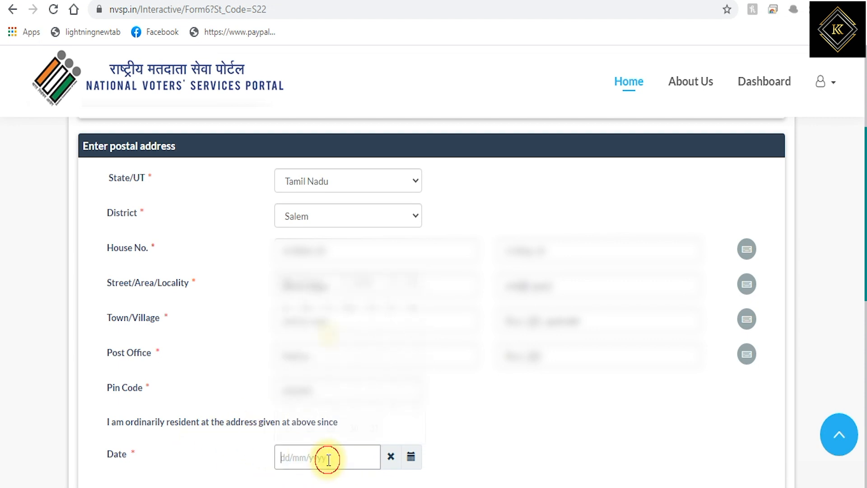
left_click(328, 459)
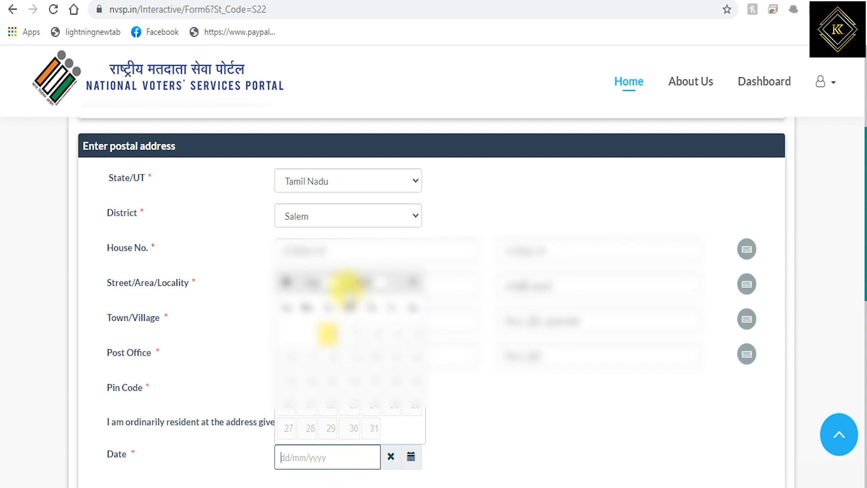
left_click(382, 284)
scroll(384, 181, "up", 4)
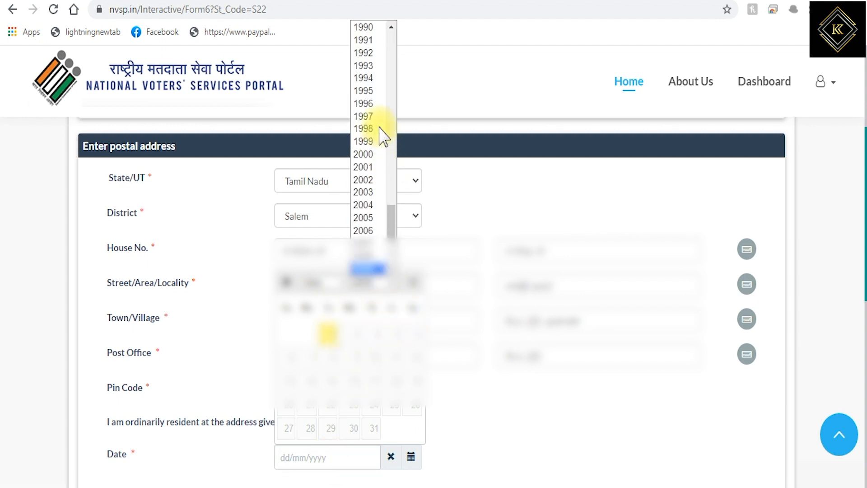
left_click(382, 93)
left_click(332, 281)
left_click(329, 334)
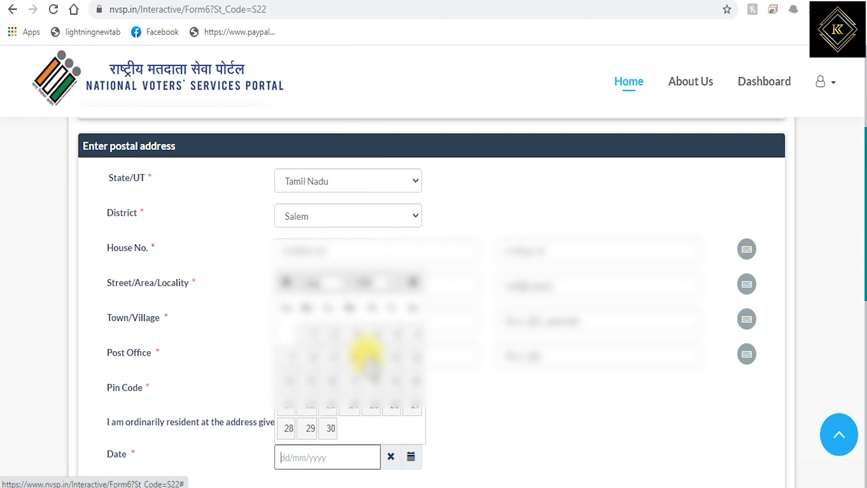
left_click(412, 333)
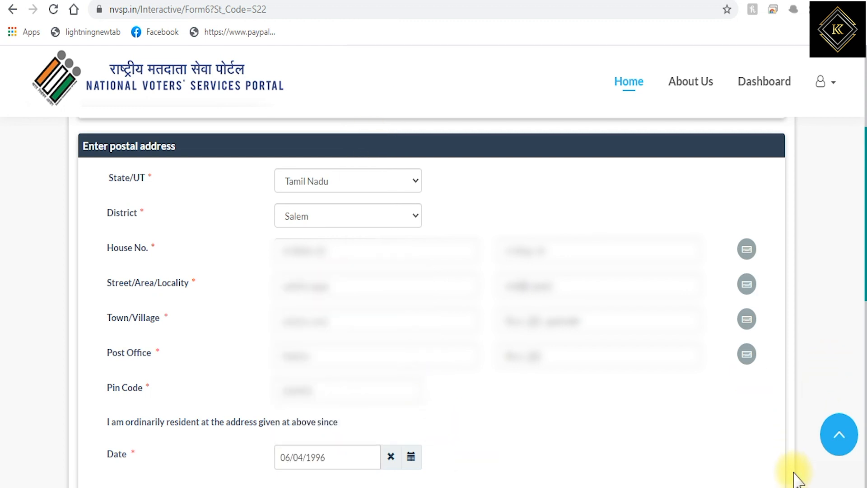
scroll(795, 479, "down", 5)
left_click(532, 296)
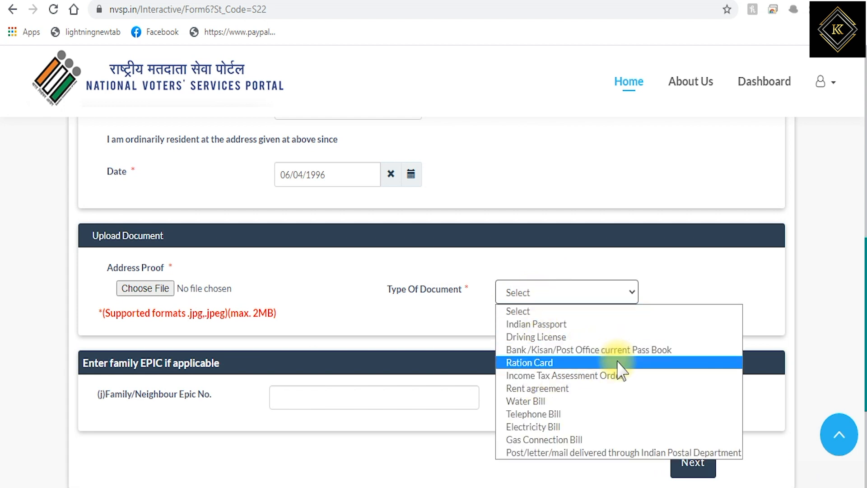
Set the address proof document type to Ration Card and attach Untitled-1.jpg as proof
left_click(581, 363)
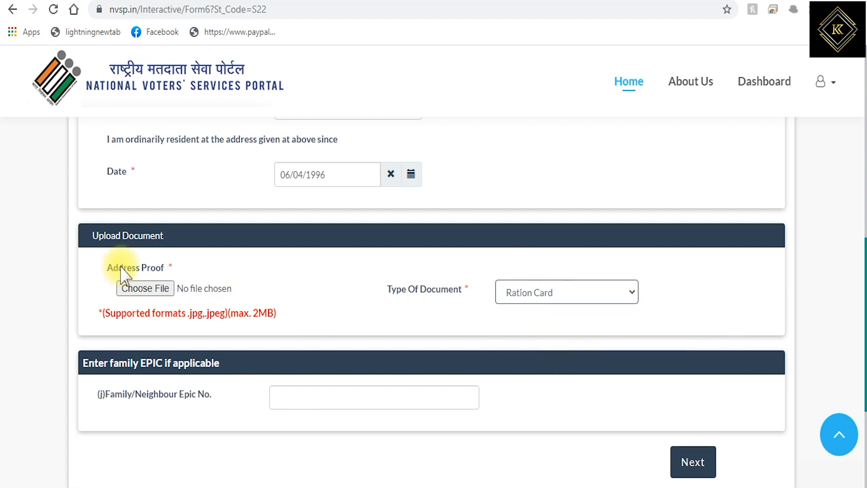
scroll(799, 474, "up", 3)
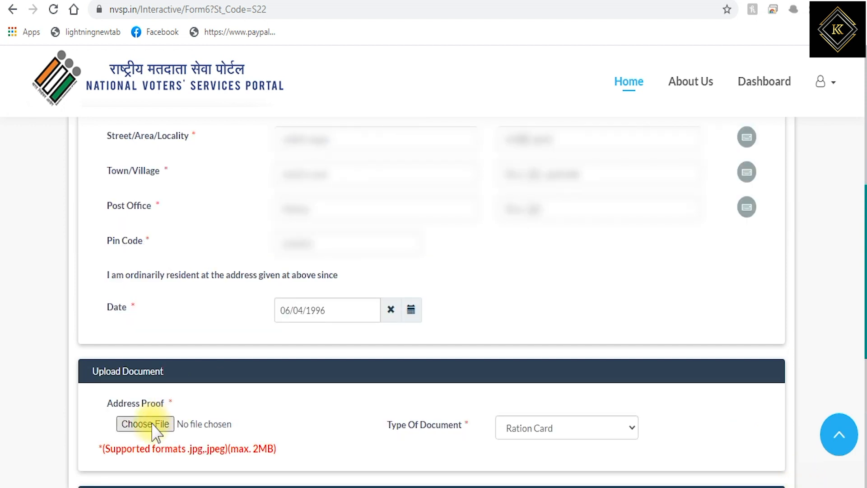
left_click(798, 475)
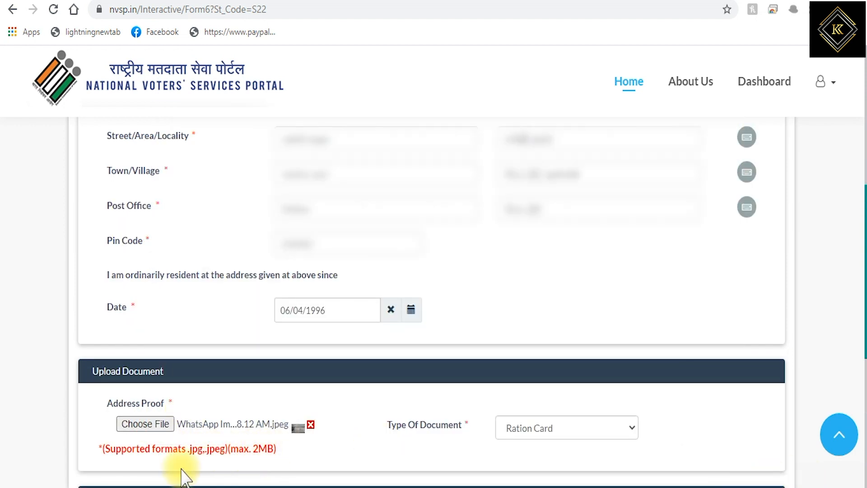
scroll(793, 471, "down", 3)
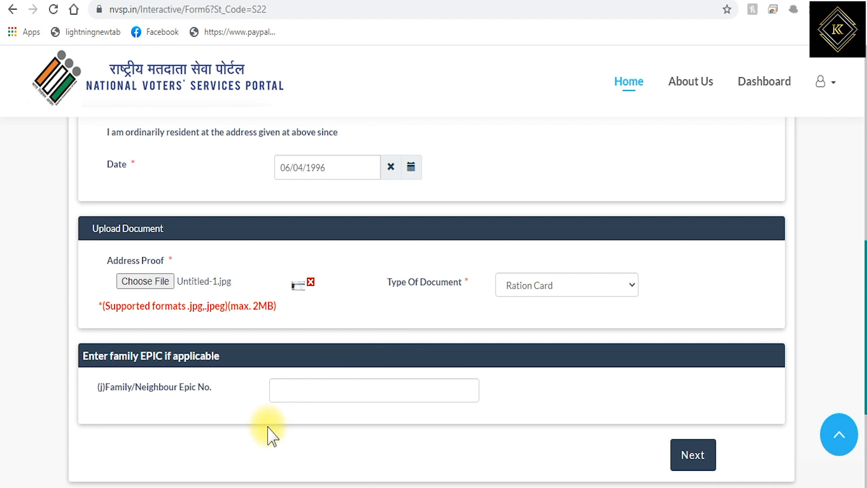
left_click(687, 455)
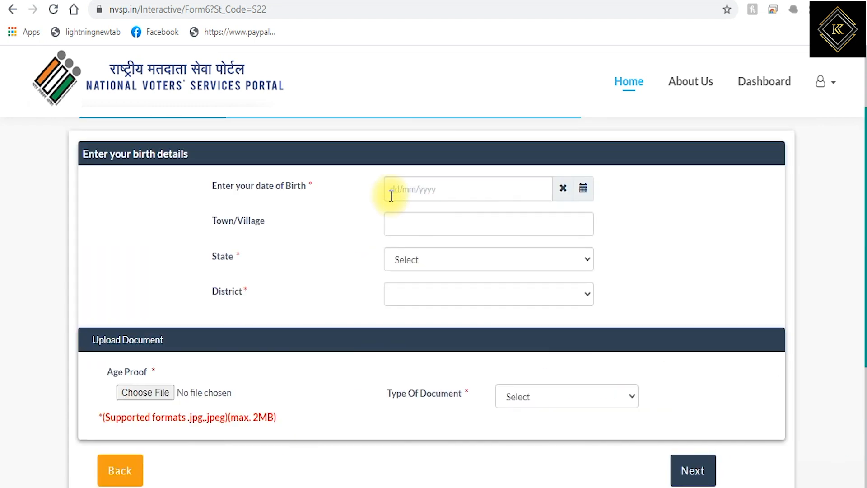
left_click(583, 261)
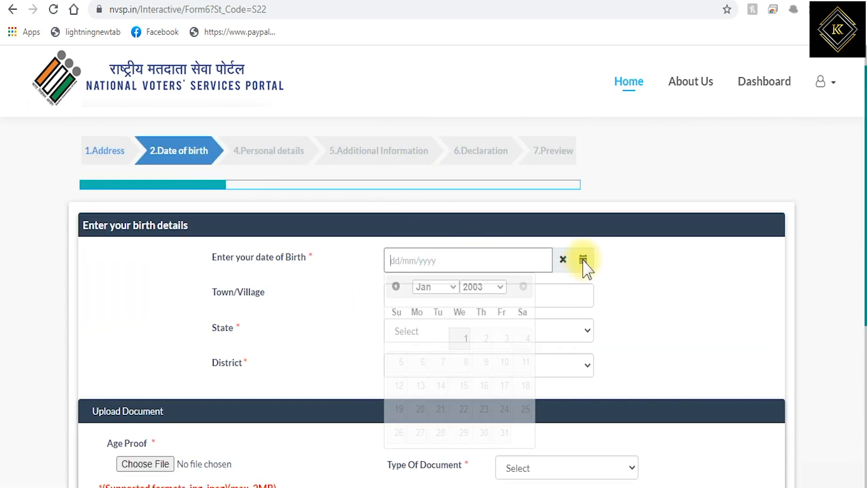
left_click(483, 286)
left_click(481, 184)
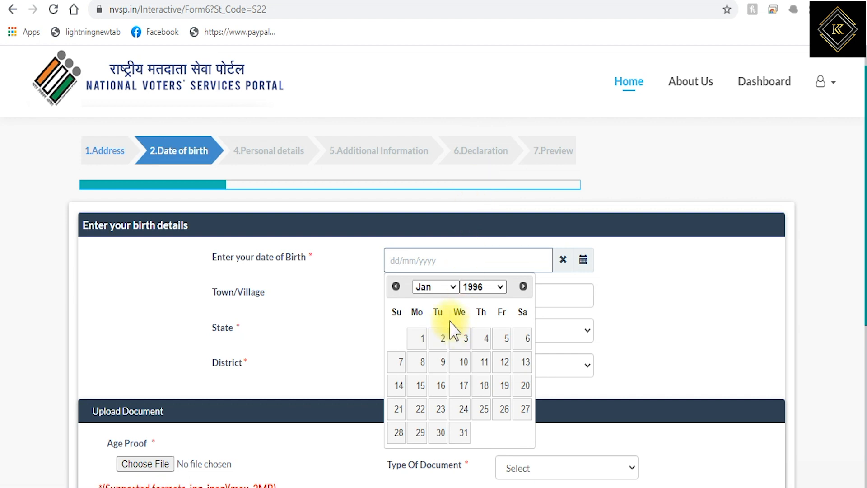
left_click(436, 286)
left_click(438, 364)
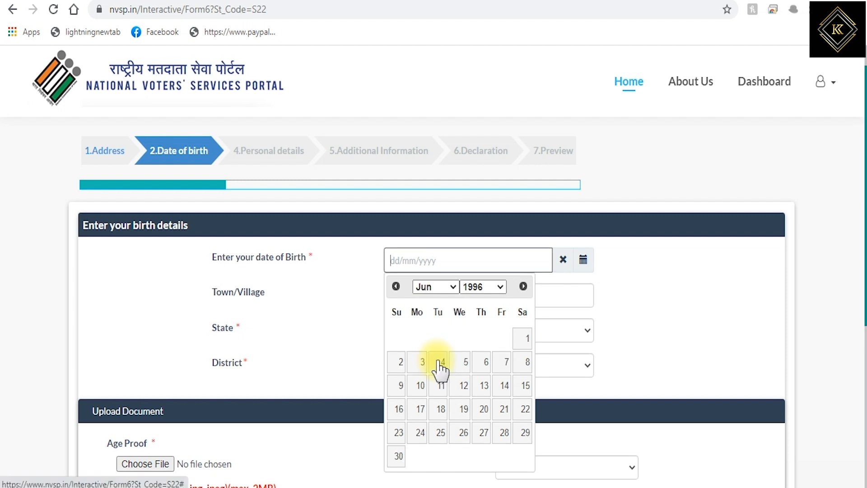
left_click(438, 363)
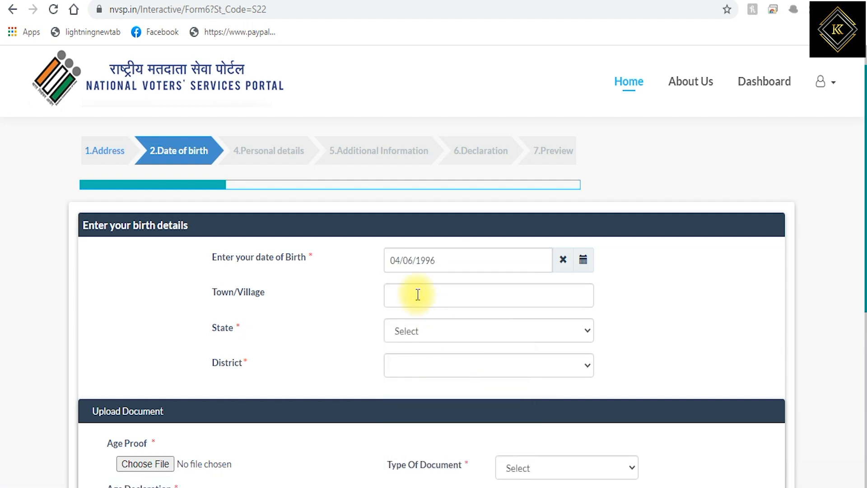
Set the birth place to Mettur, Tamil Nadu, with Salem as the district
left_click(417, 292)
type("Mettur")
key("Tab")
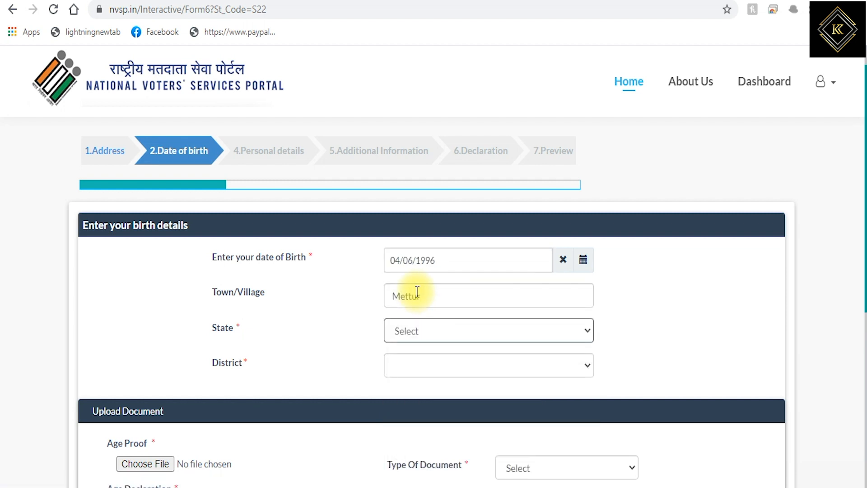
left_click(439, 370)
key("s")
scroll(436, 352, "down", 1)
left_click(425, 366)
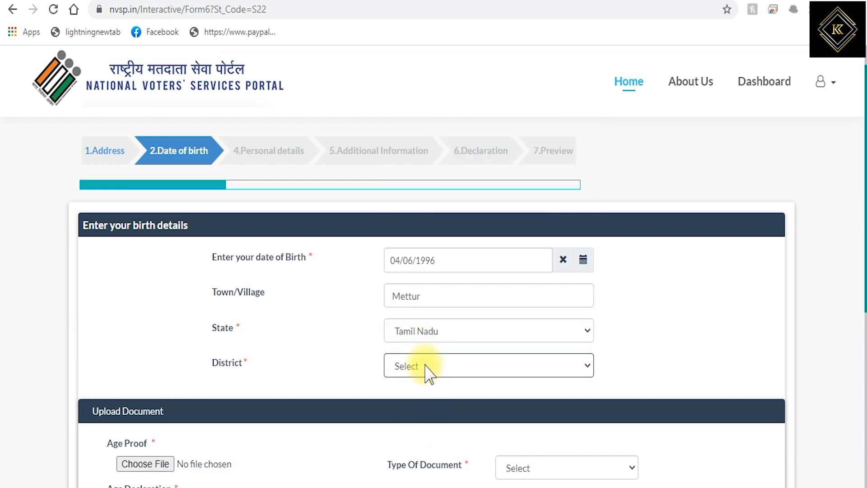
left_click(422, 366)
key("s")
scroll(420, 354, "up", 1)
scroll(425, 348, "down", 1)
left_click(426, 348)
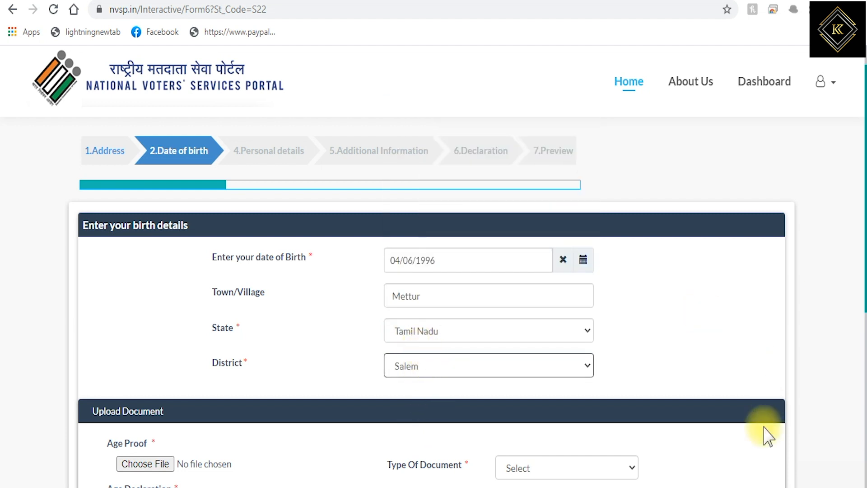
scroll(785, 461, "down", 4)
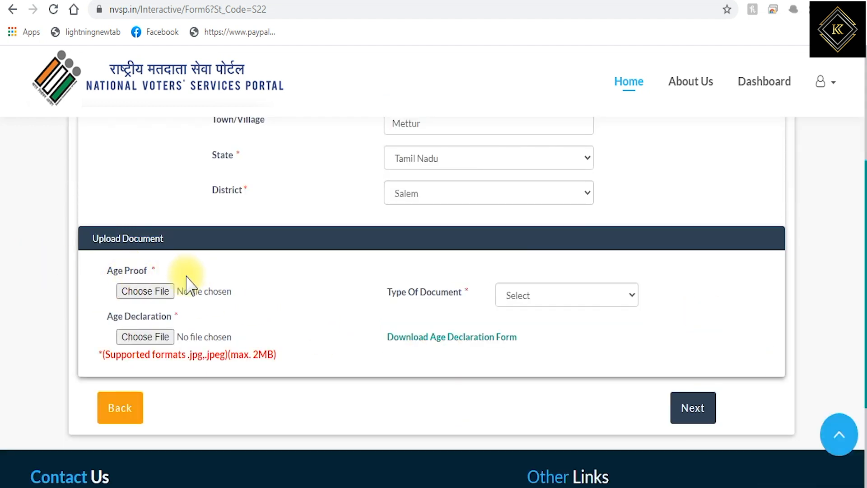
Set the age proof type to Marksheet of class 10 or 8 or 5, then download the Age Declaration Form
left_click(559, 302)
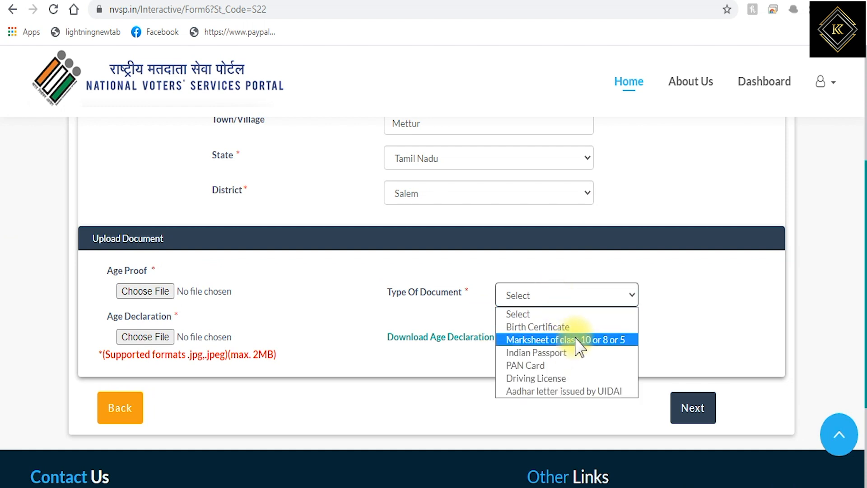
left_click(602, 341)
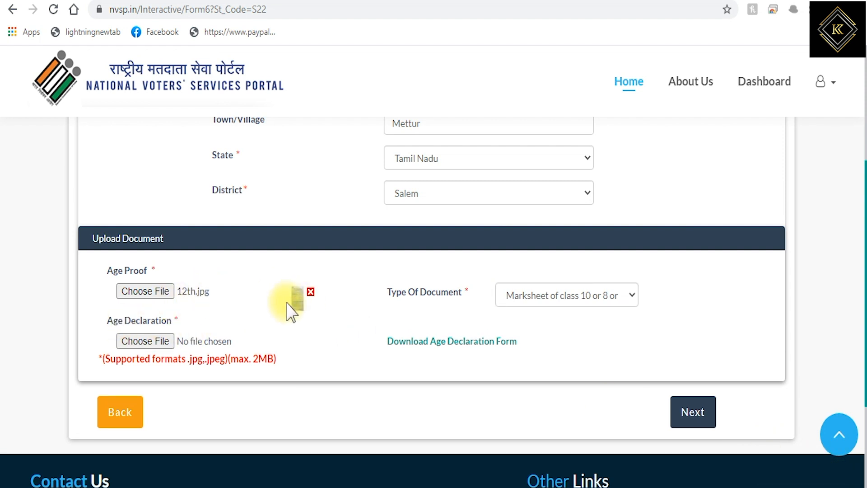
scroll(860, 280, "down", 2)
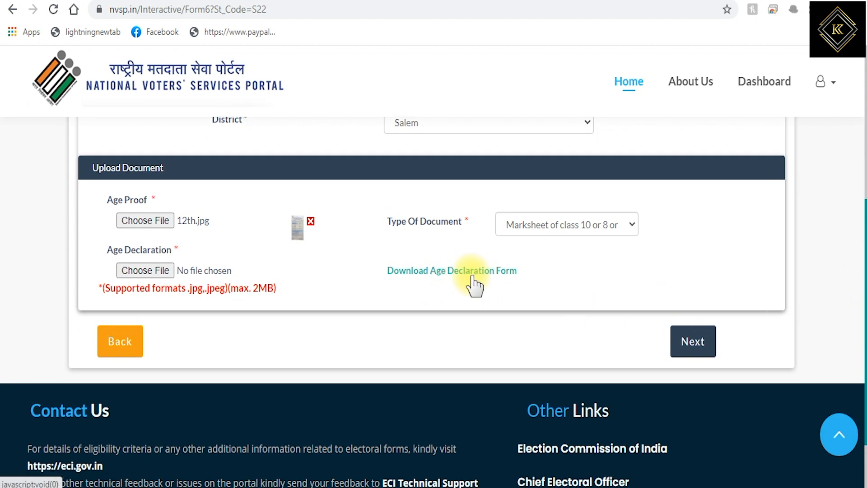
left_click(449, 273)
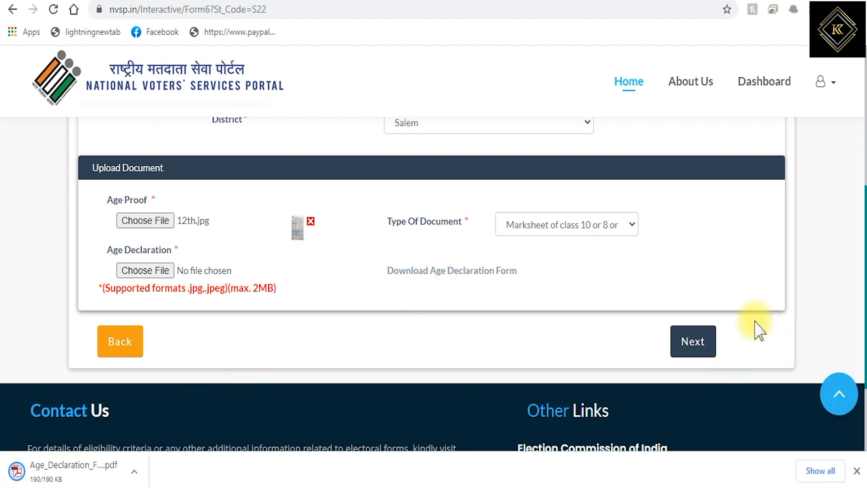
Enter the applicant's name, set relation type to Father and enter the father's name
left_click(695, 342)
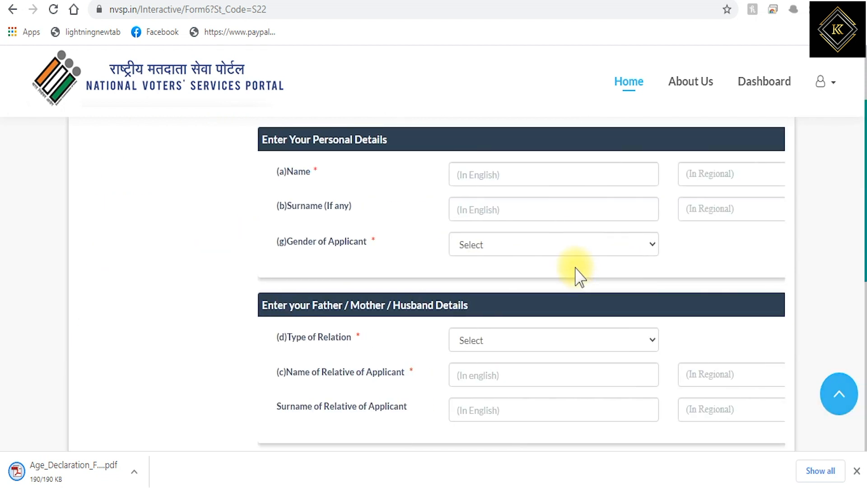
scroll(265, 212, "up", 3)
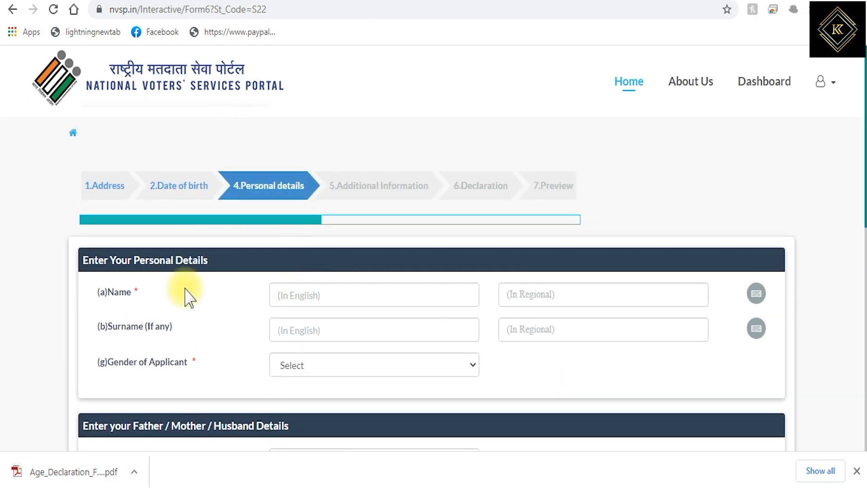
left_click(318, 300)
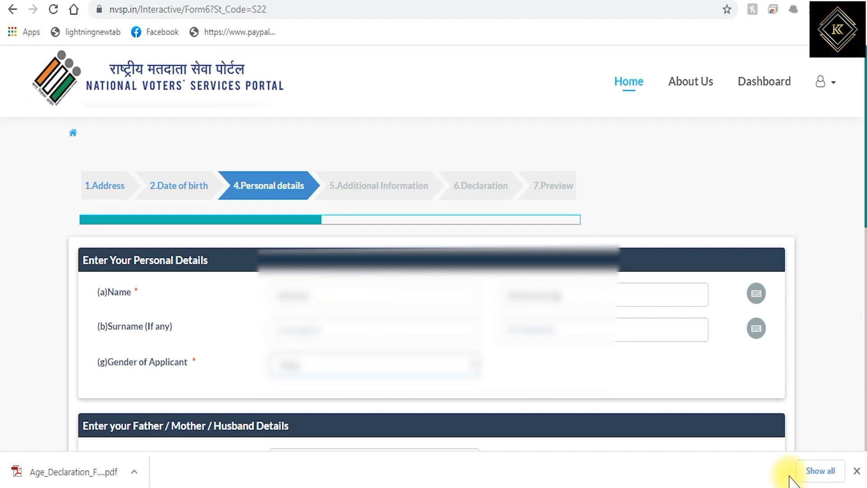
scroll(802, 472, "down", 3)
left_click(308, 261)
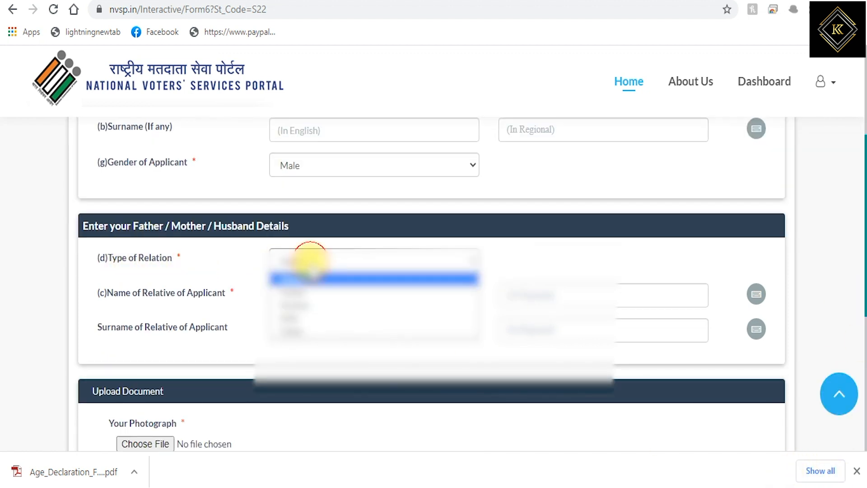
left_click(310, 291)
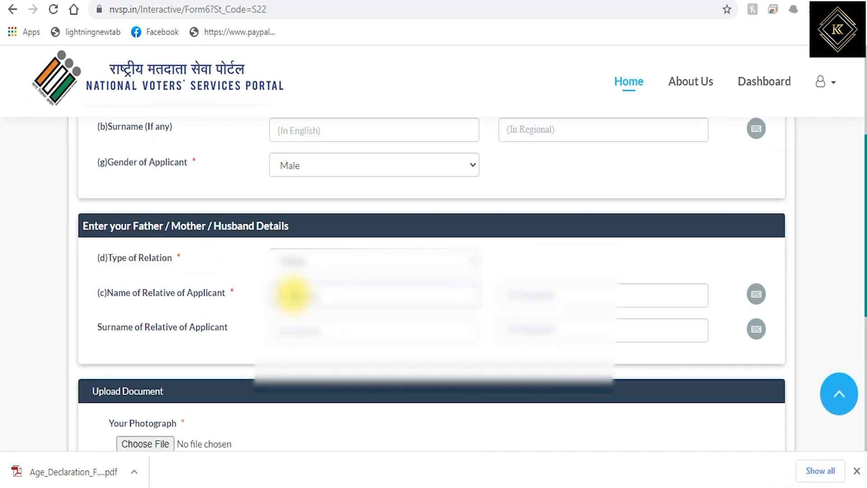
left_click(306, 287)
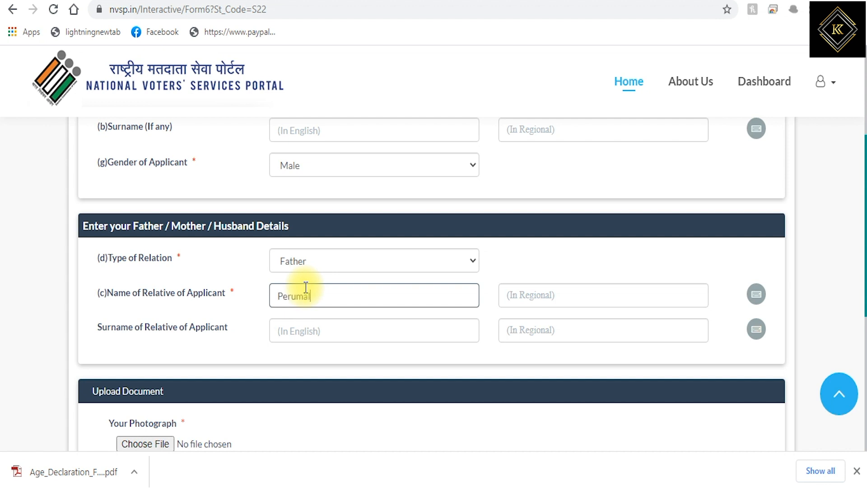
key("Tab")
key("Tab")
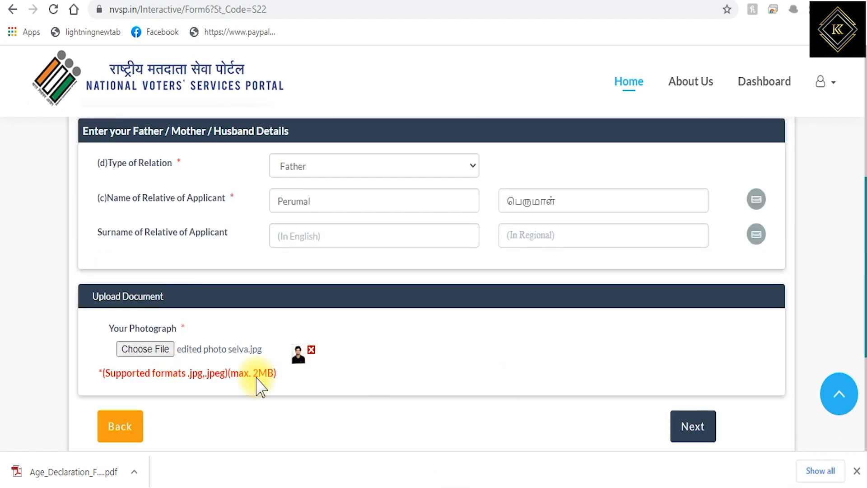
Fill the optional e-mail and mobile number from saved autofill entries, then continue to Declaration
left_click(691, 427)
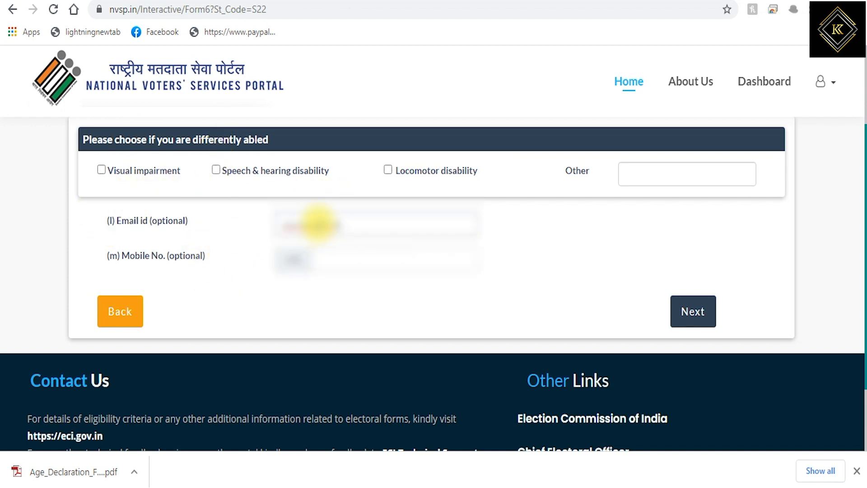
left_click(343, 259)
left_click(458, 279)
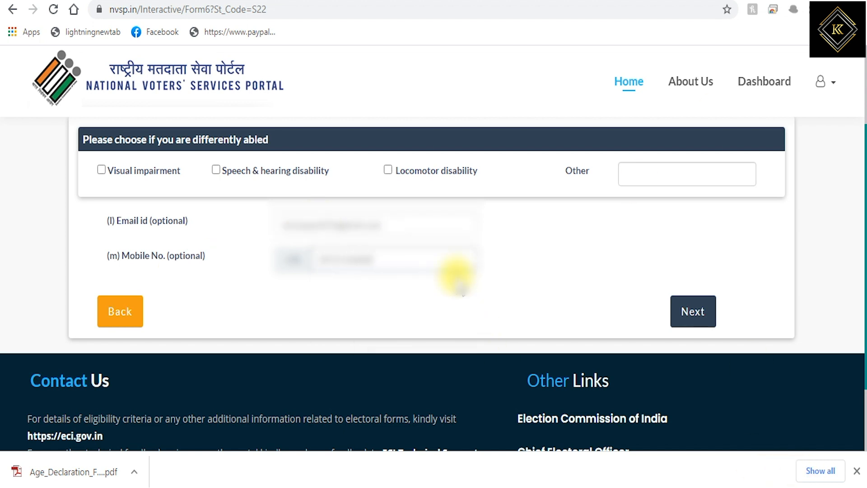
left_click(709, 316)
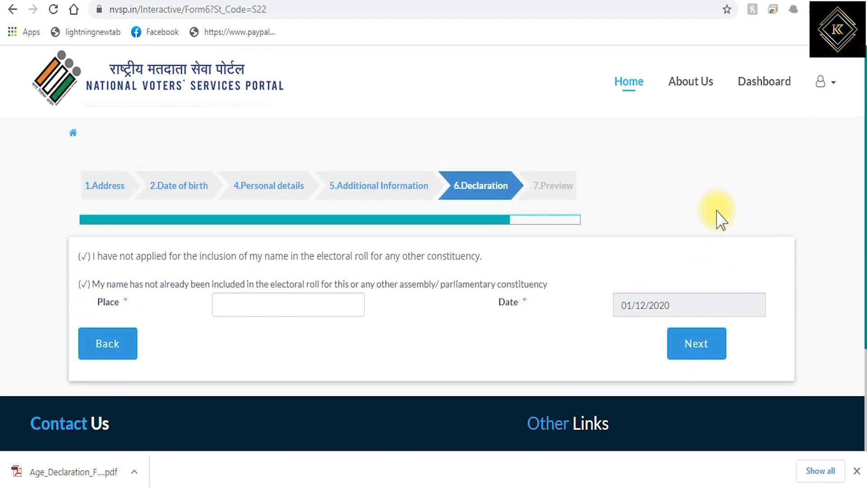
Enter the declaration place and advance Form 6 to the Preview step
left_click(237, 296)
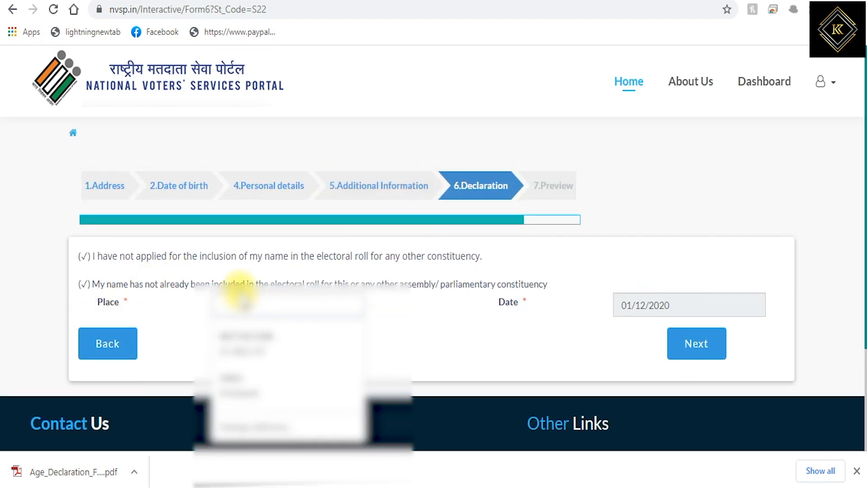
type("M")
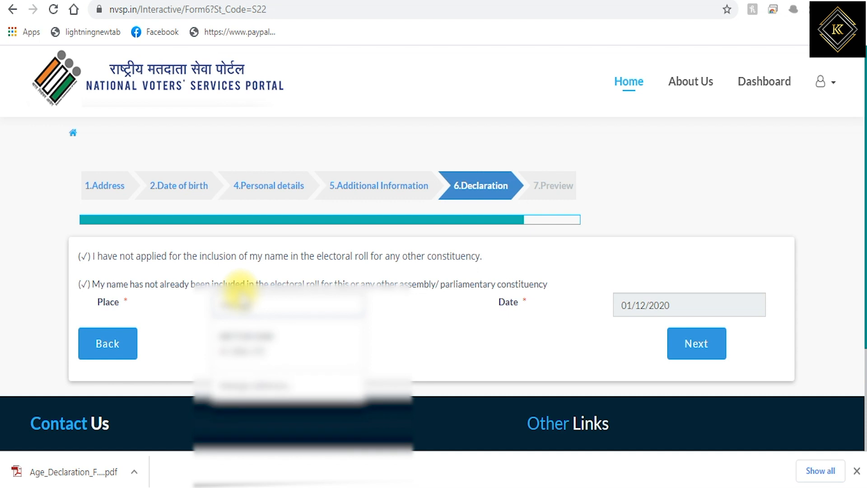
key("Tab")
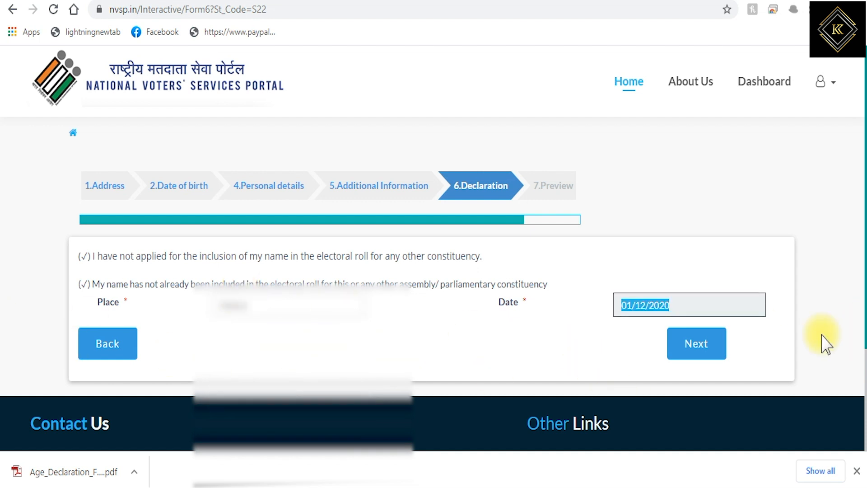
left_click(696, 353)
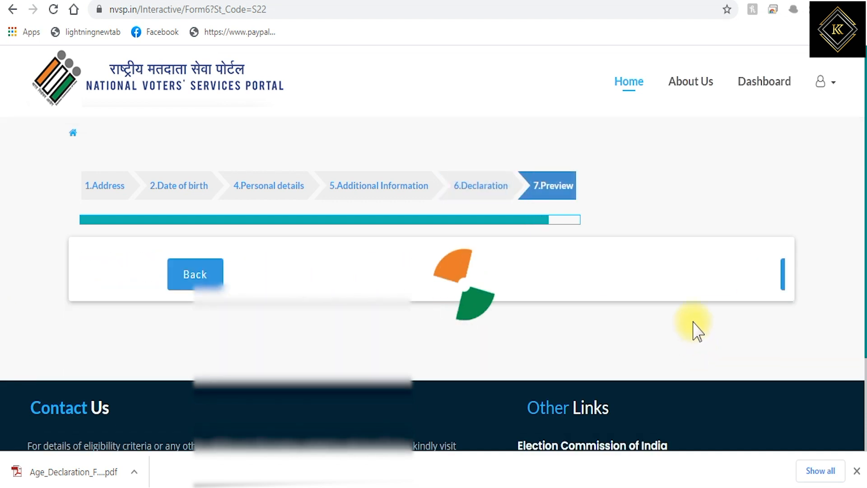
Review the full Form 6 preview down to the declaration and submit it
scroll(476, 316, "down", 5)
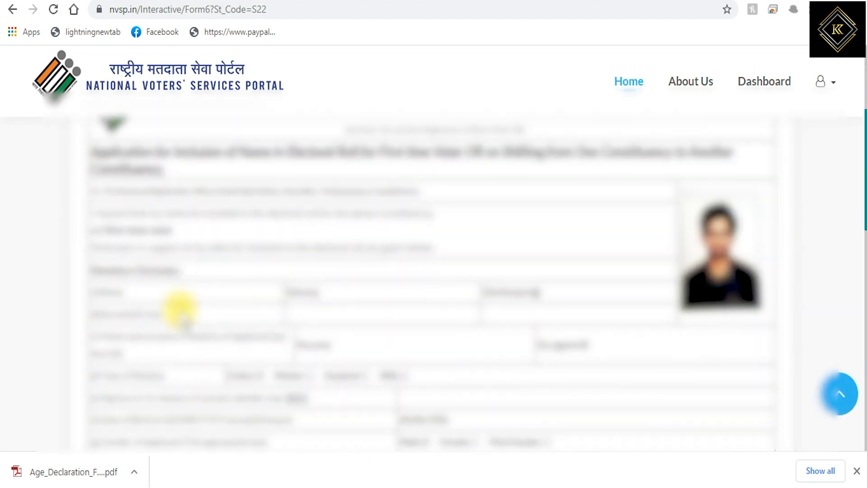
scroll(183, 319, "down", 3)
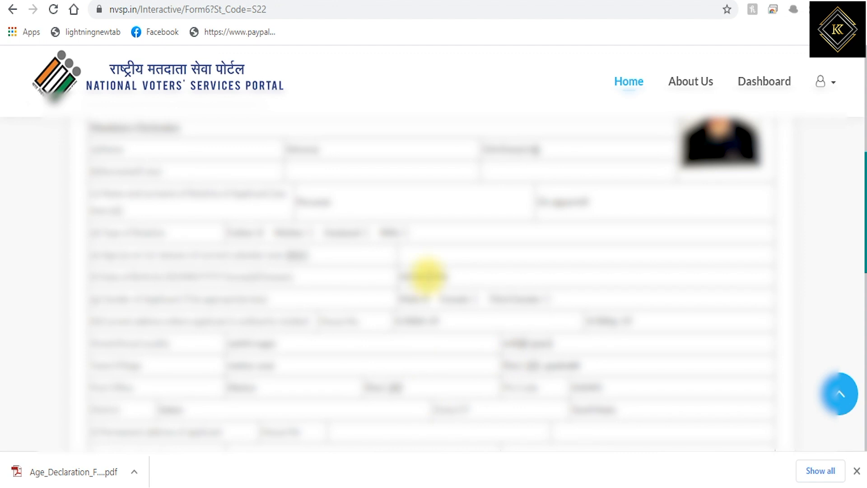
scroll(362, 364, "down", 5)
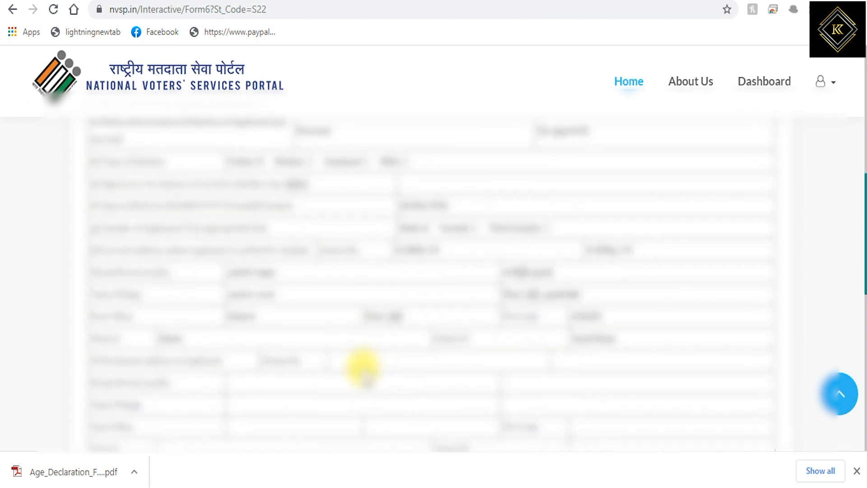
scroll(367, 310, "up", 2)
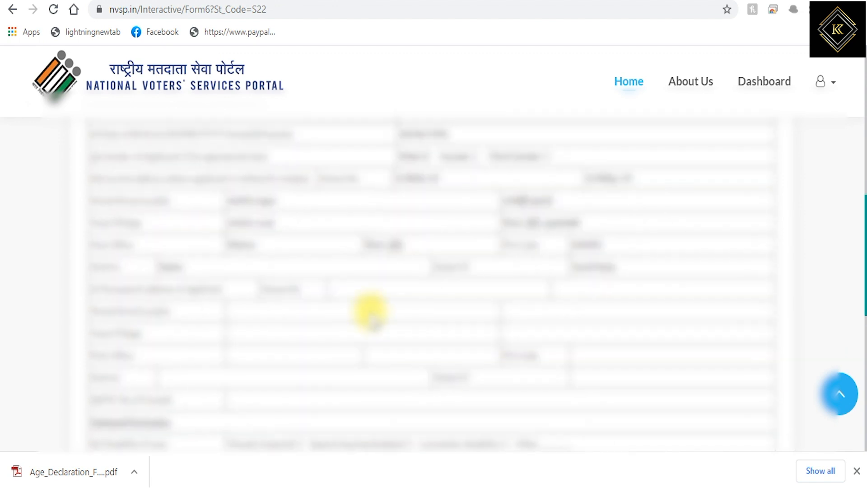
scroll(368, 310, "down", 6)
scroll(136, 379, "down", 3)
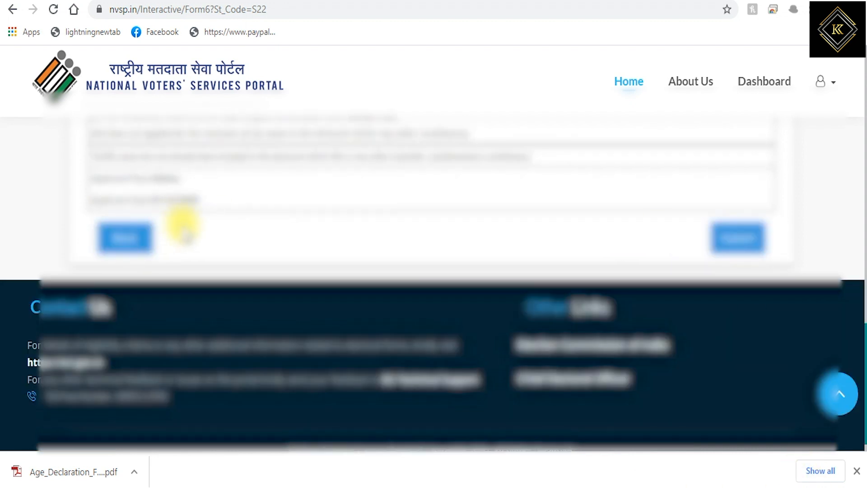
left_click(733, 236)
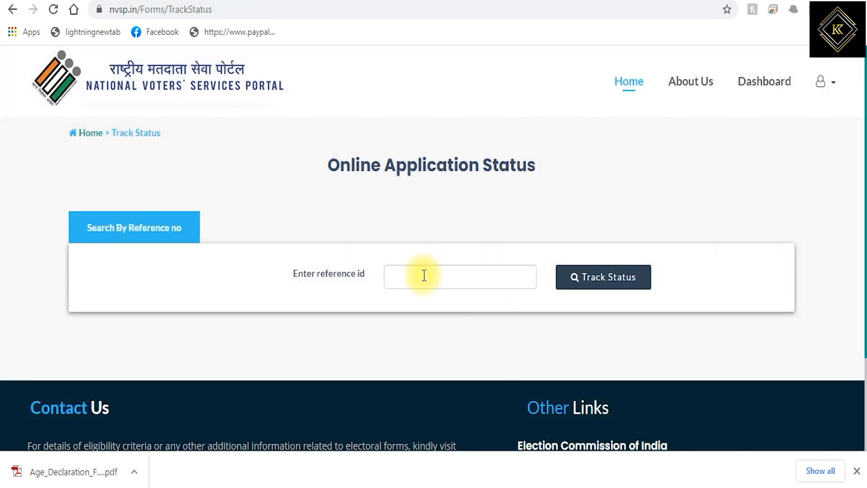
Place the cursor in the reference id box on the Online Application Status page
left_click(423, 277)
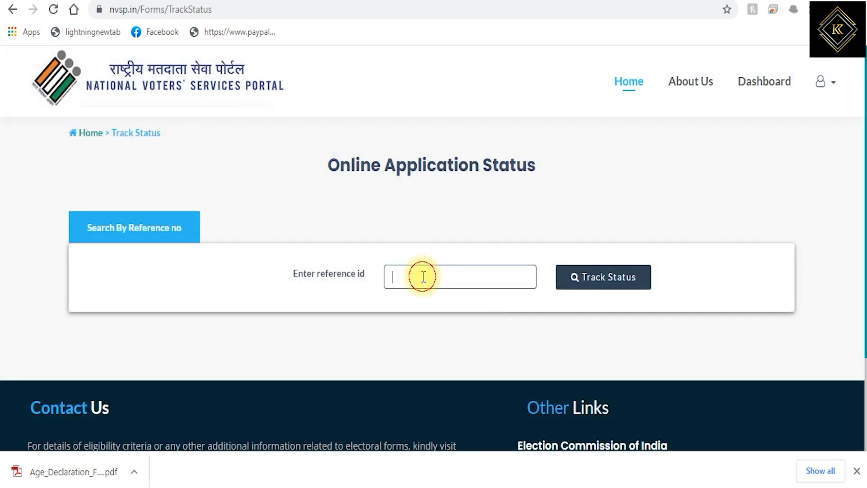